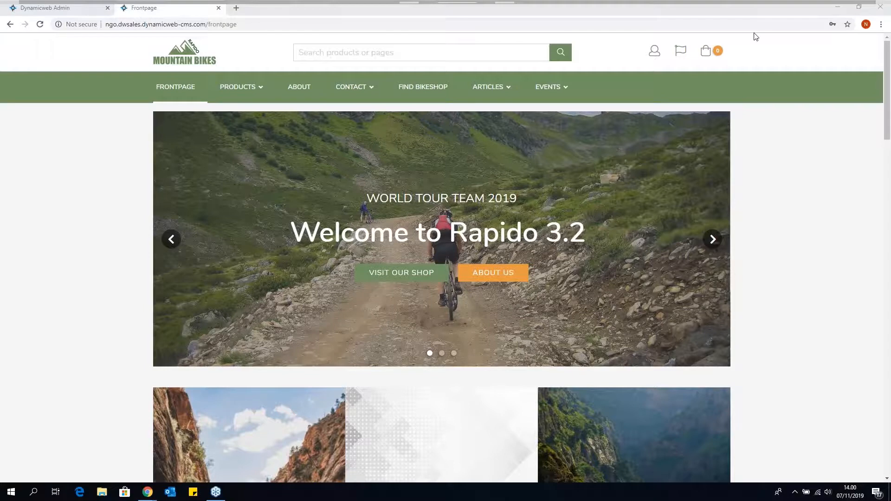
{"action": "left_click", "coordinate": [657, 4]}
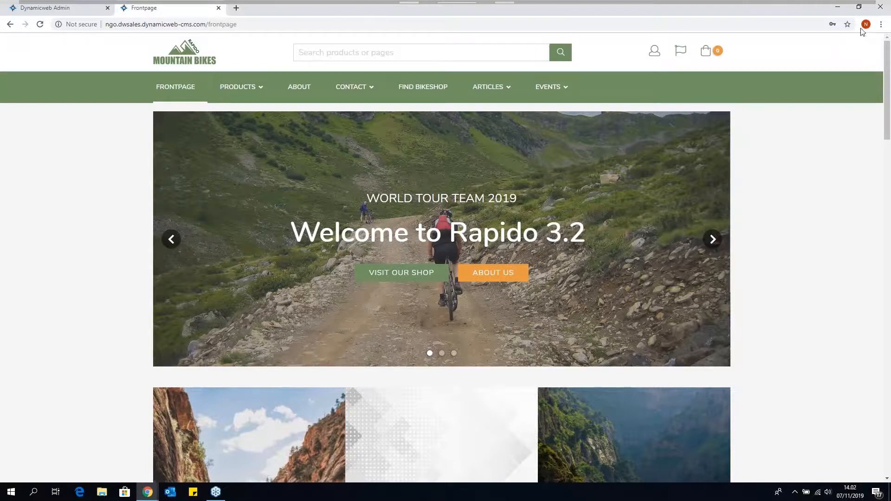
{"action": "left_click", "coordinate": [882, 23]}
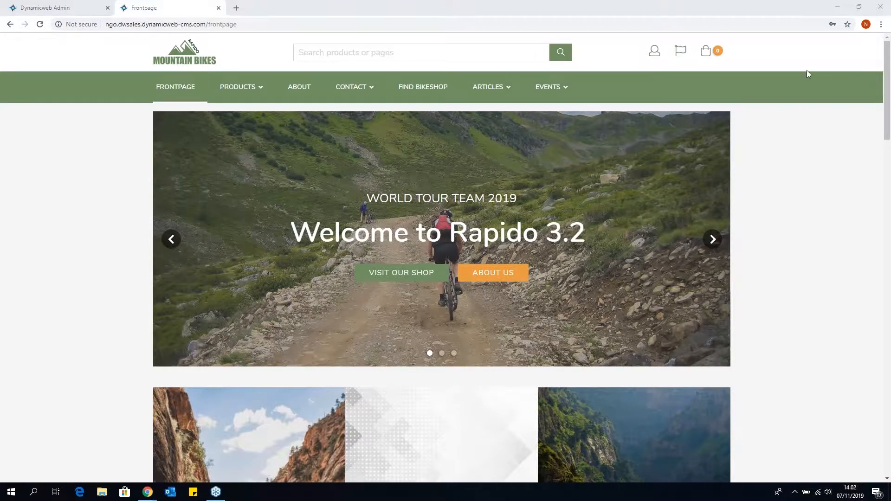
Look through the shop's frontpage, from the banner carousel down to the contest section and article teasers
{"action": "scroll", "coordinate": [807, 71], "scroll_direction": "down", "scroll_amount": 1}
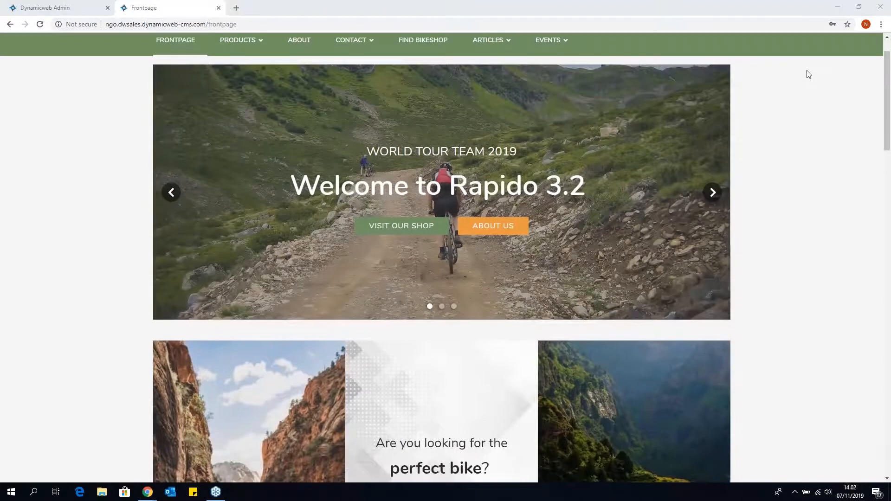
{"action": "scroll", "coordinate": [806, 74], "scroll_direction": "down", "scroll_amount": 3}
{"action": "scroll", "coordinate": [806, 74], "scroll_direction": "down", "scroll_amount": 4}
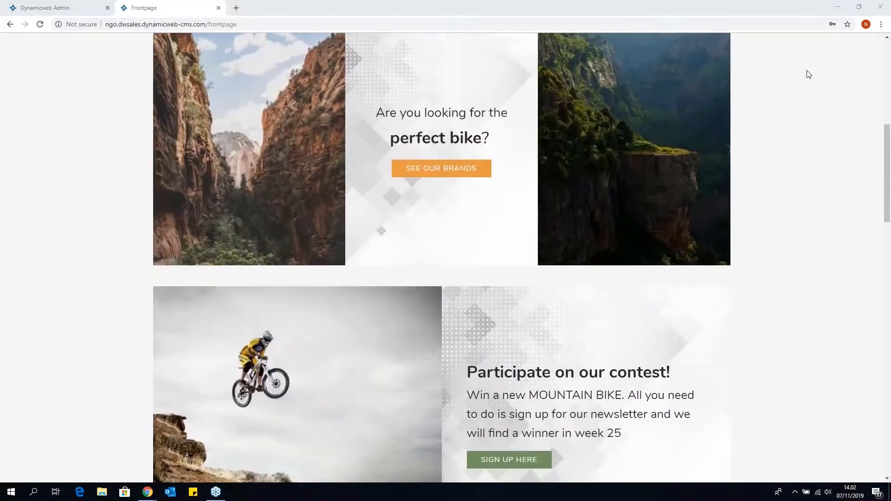
{"action": "scroll", "coordinate": [796, 92], "scroll_direction": "down", "scroll_amount": 3}
{"action": "scroll", "coordinate": [795, 89], "scroll_direction": "down", "scroll_amount": 3}
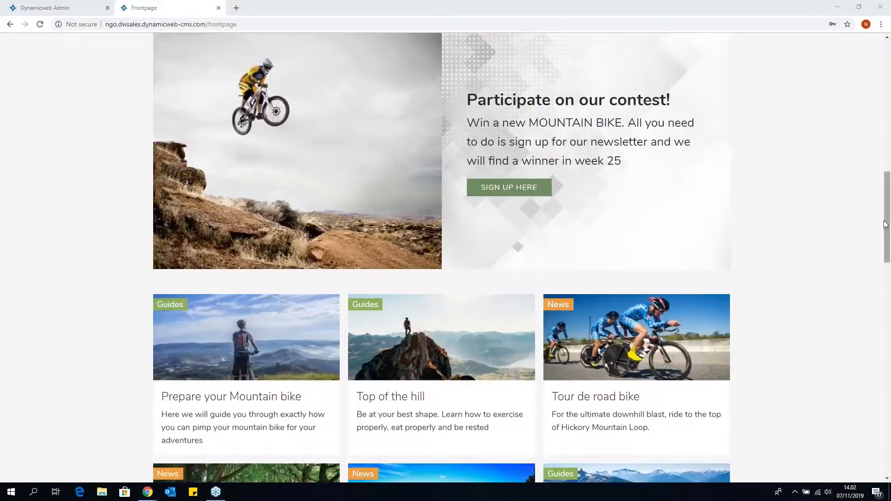
{"action": "left_click_drag", "start_coordinate": [884, 222], "coordinate": [843, 83]}
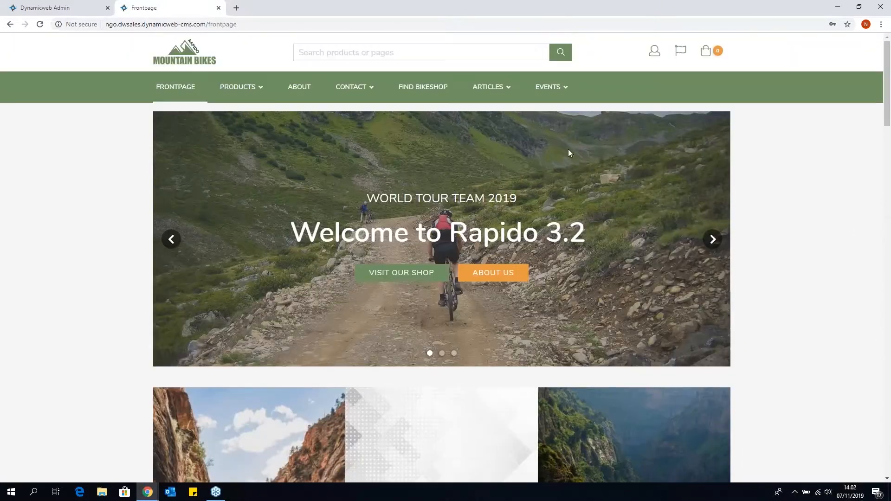
Open the shop's product list and filter it by the brand Adidas
{"action": "left_click", "coordinate": [239, 92]}
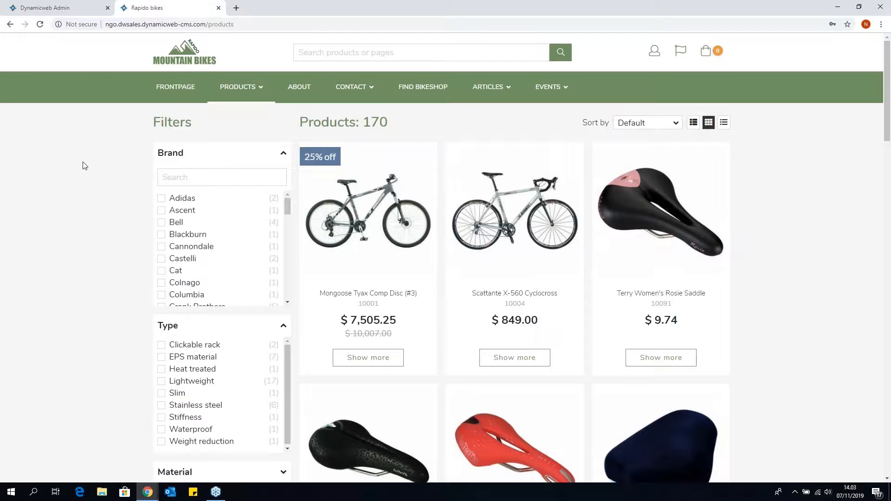
{"action": "scroll", "coordinate": [84, 165], "scroll_direction": "down", "scroll_amount": 1}
{"action": "scroll", "coordinate": [84, 165], "scroll_direction": "down", "scroll_amount": 1}
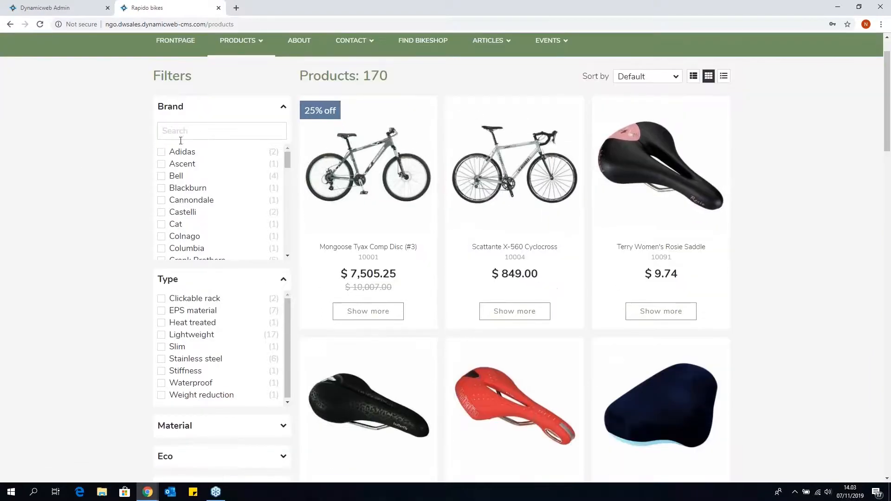
{"action": "left_click", "coordinate": [162, 152]}
{"action": "scroll", "coordinate": [115, 168], "scroll_direction": "up", "scroll_amount": 1}
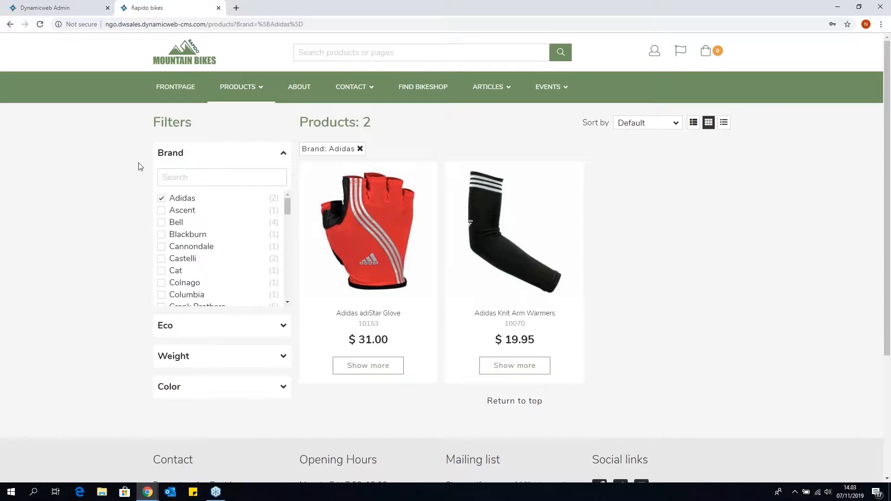
Open the Adidas adiStar Glove and examine its variants, description and related products
{"action": "left_click", "coordinate": [315, 204]}
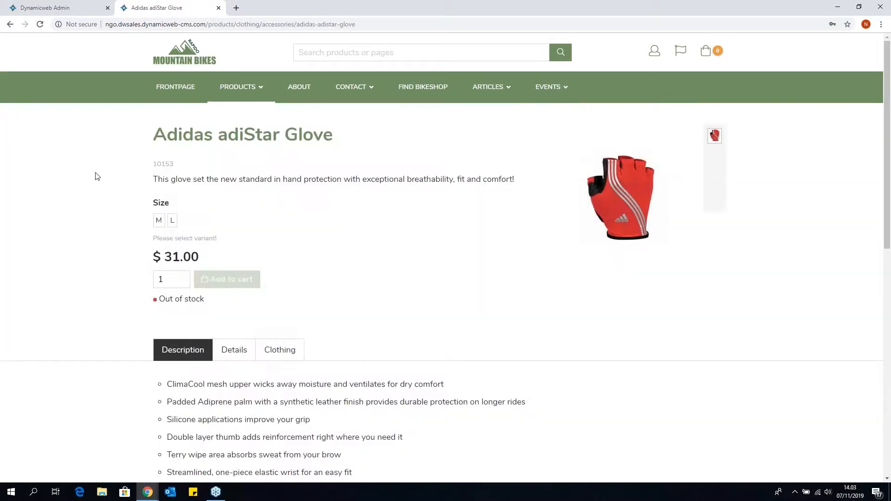
{"action": "scroll", "coordinate": [90, 175], "scroll_direction": "down", "scroll_amount": 2}
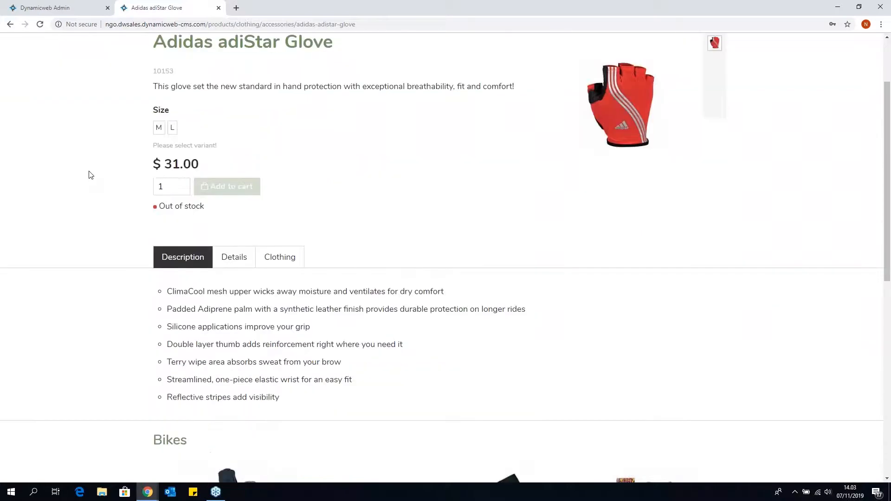
{"action": "scroll", "coordinate": [90, 175], "scroll_direction": "down", "scroll_amount": 2}
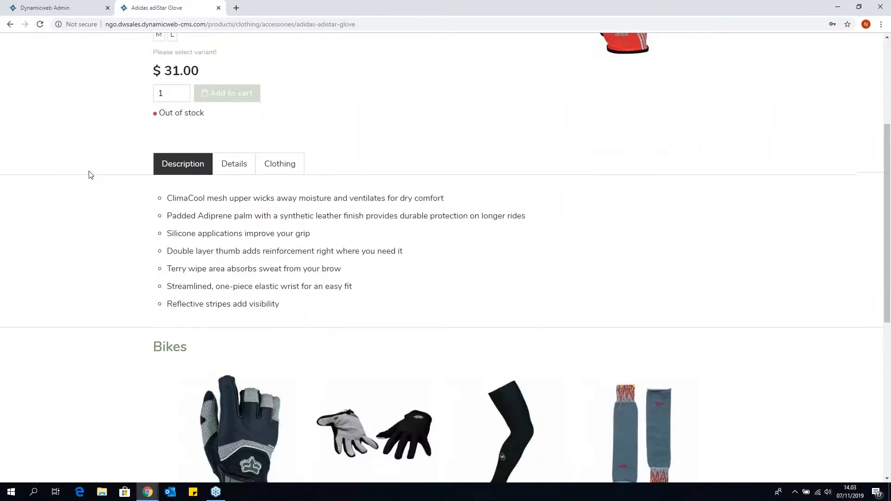
{"action": "scroll", "coordinate": [91, 175], "scroll_direction": "down", "scroll_amount": 2}
{"action": "scroll", "coordinate": [91, 175], "scroll_direction": "down", "scroll_amount": 2}
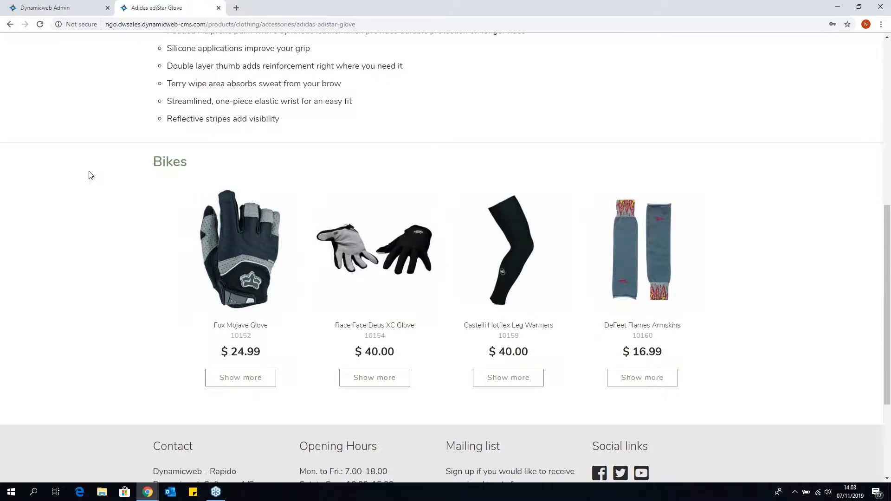
{"action": "scroll", "coordinate": [91, 175], "scroll_direction": "up", "scroll_amount": 8}
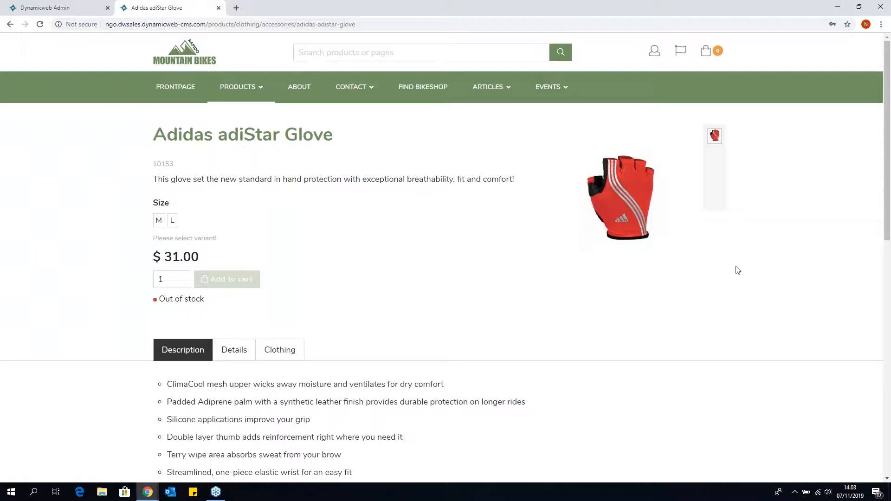
Open the About page and look through its text, video, product row and contest section
{"action": "left_click", "coordinate": [306, 92]}
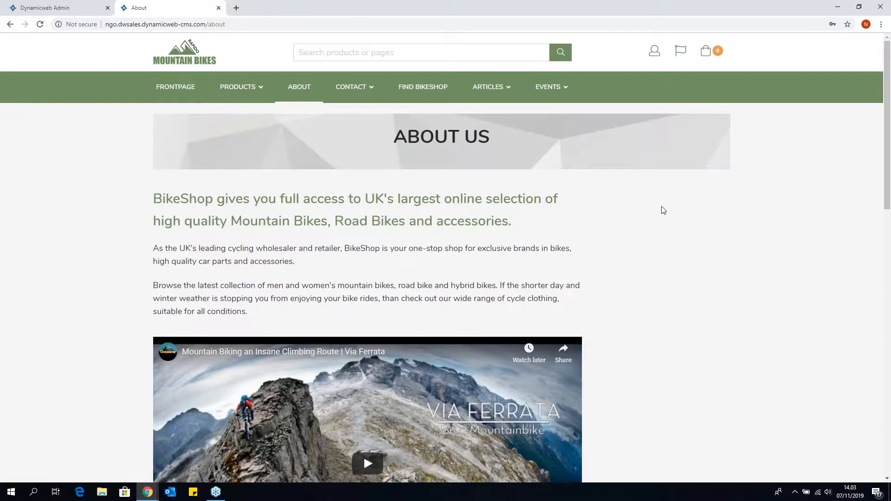
{"action": "scroll", "coordinate": [664, 211], "scroll_direction": "down", "scroll_amount": 3}
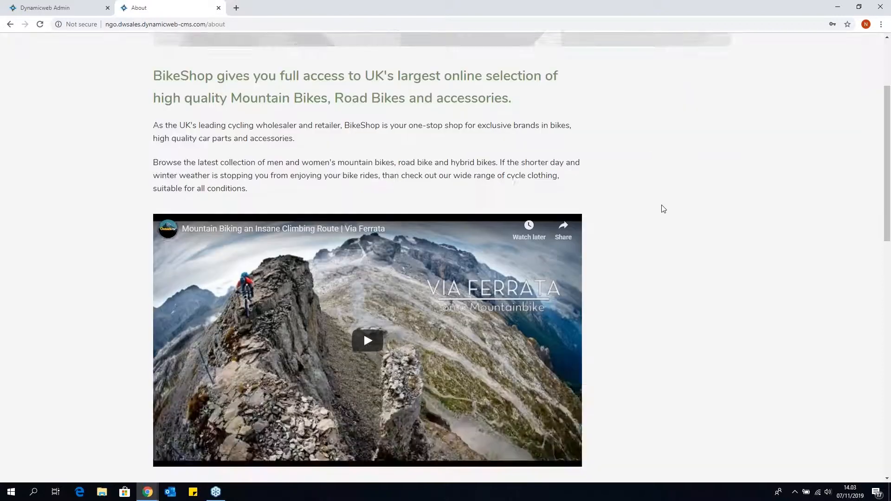
{"action": "scroll", "coordinate": [664, 209], "scroll_direction": "down", "scroll_amount": 10}
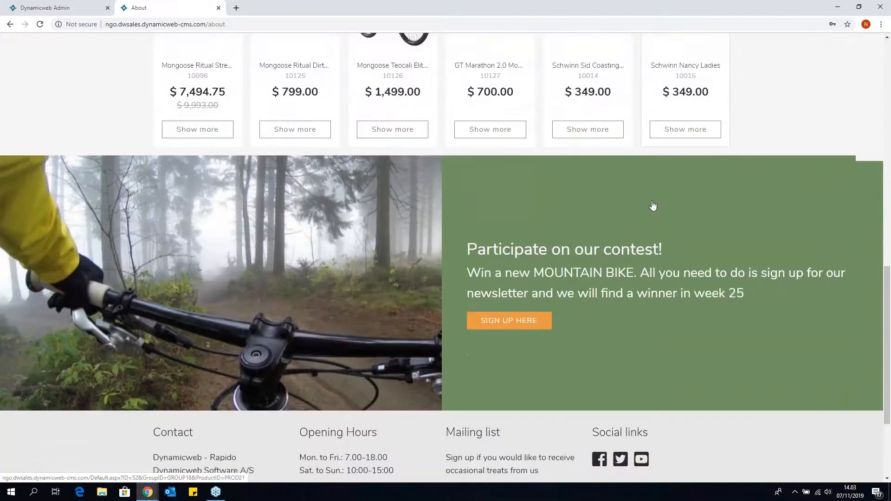
{"action": "scroll", "coordinate": [653, 204], "scroll_direction": "up", "scroll_amount": 13}
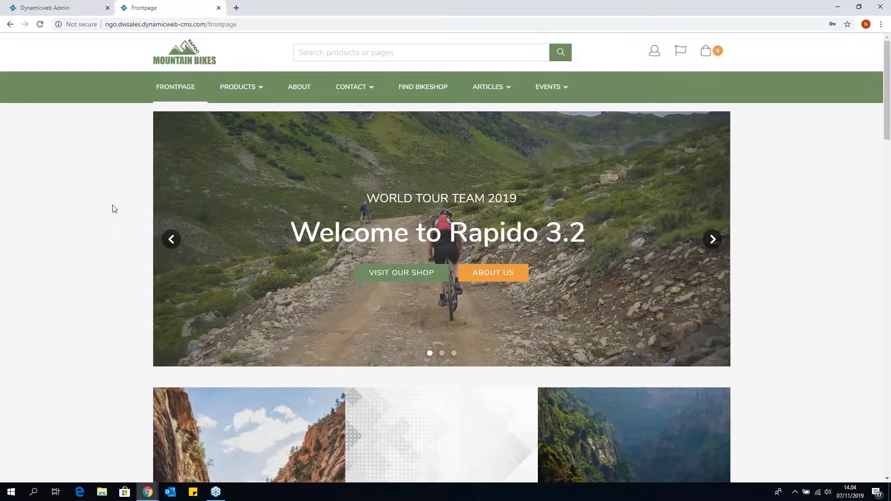
Examine the frontpage content from the banner down to the Highlighted bikes section
{"action": "scroll", "coordinate": [114, 209], "scroll_direction": "down", "scroll_amount": 14}
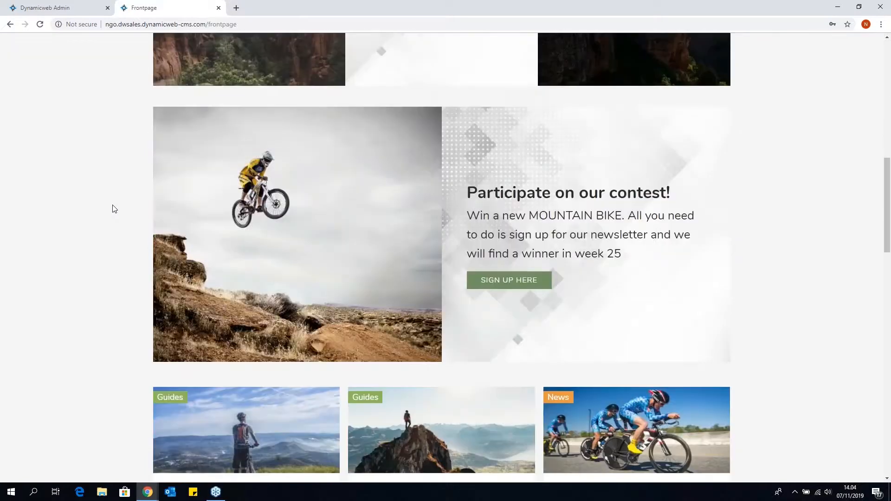
{"action": "scroll", "coordinate": [114, 209], "scroll_direction": "down", "scroll_amount": 15}
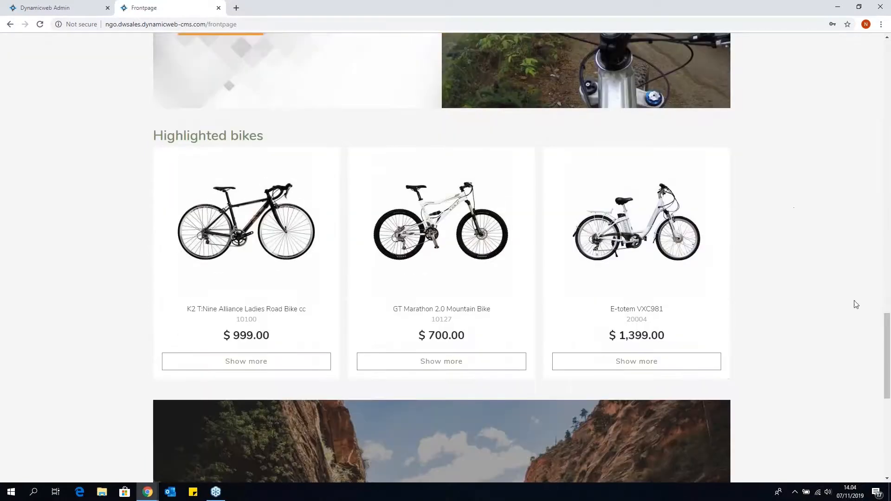
{"action": "left_click_drag", "start_coordinate": [888, 332], "coordinate": [890, 316]}
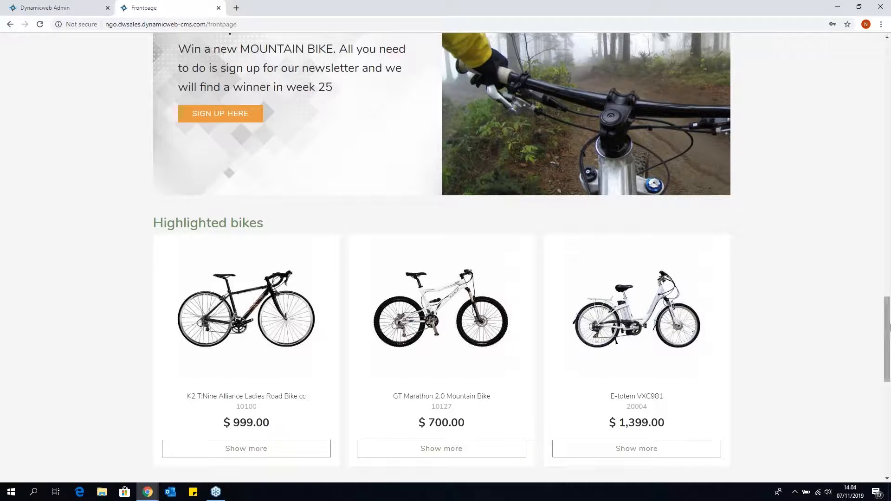
{"action": "left_click_drag", "start_coordinate": [888, 337], "coordinate": [858, 78]}
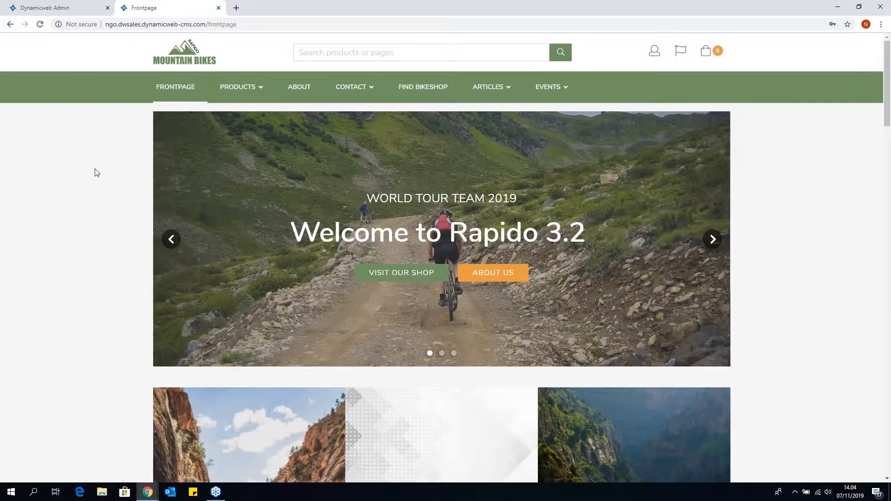
Switch to Dynamicweb Admin and reload its home dashboard
{"action": "left_click", "coordinate": [54, 9]}
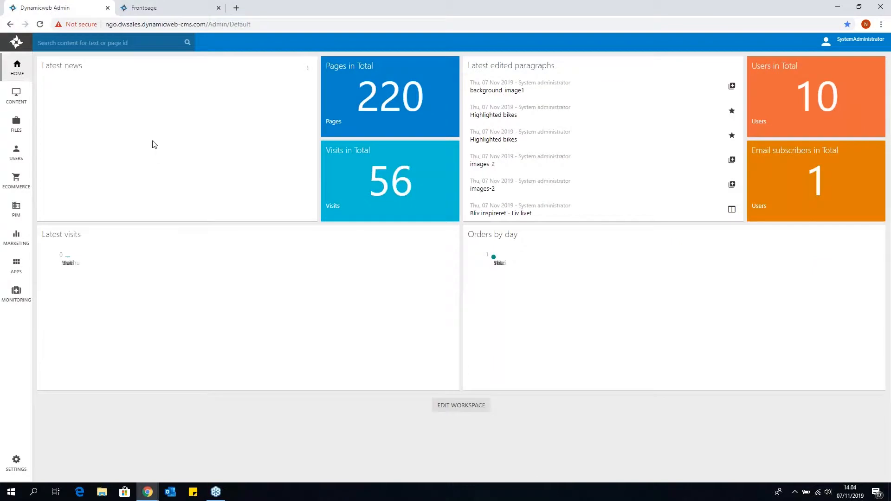
{"action": "left_click", "coordinate": [17, 67]}
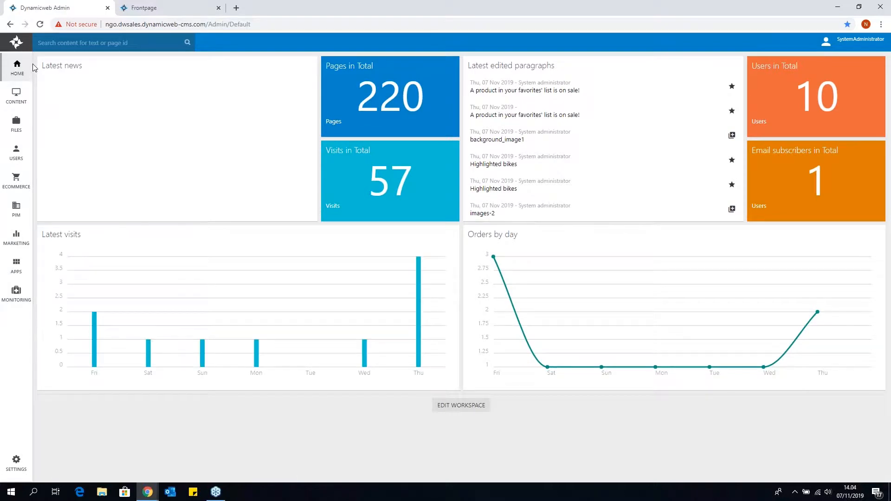
Open the content area and look at the available websites and languages, keeping English (Master)
{"action": "left_click", "coordinate": [26, 96]}
{"action": "left_click", "coordinate": [155, 64]}
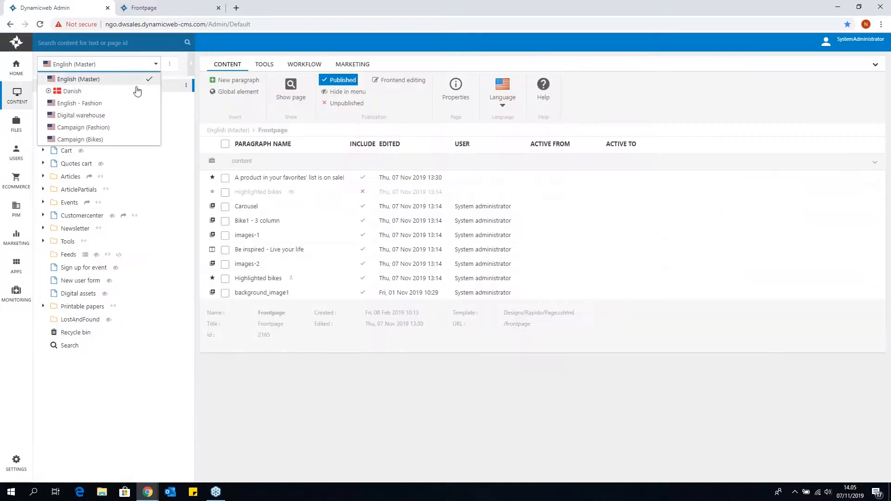
{"action": "left_click", "coordinate": [156, 64]}
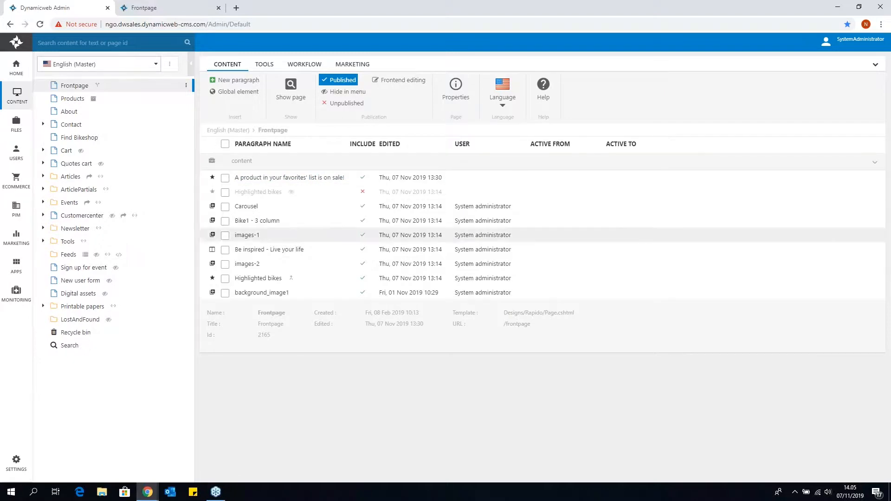
Open the Carousel paragraph of the Frontpage for editing
{"action": "mouse_move", "coordinate": [255, 209]}
{"action": "left_mouse_down"}
{"action": "mouse_move", "coordinate": [242, 272]}
{"action": "mouse_move", "coordinate": [260, 235]}
{"action": "mouse_move", "coordinate": [260, 204]}
{"action": "left_mouse_up"}
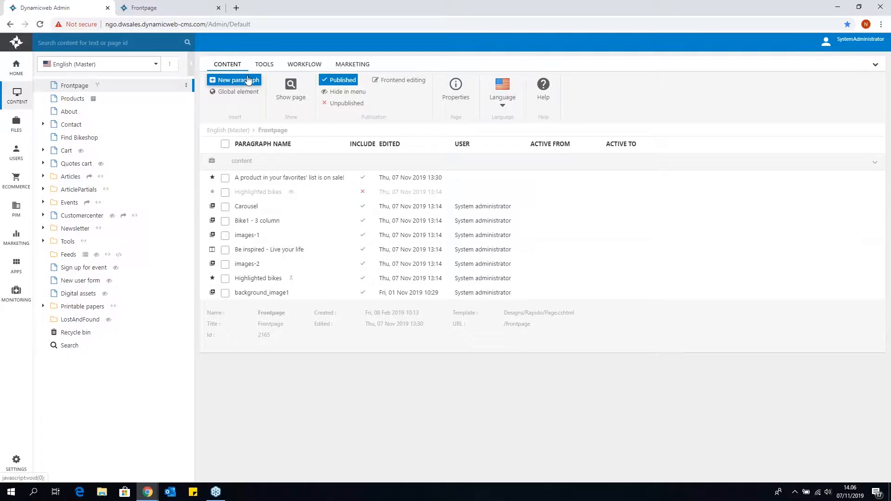
{"action": "left_click", "coordinate": [250, 207]}
Step through the banner carousel's slides on the public frontpage and return to Dynamicweb Admin
{"action": "left_click", "coordinate": [169, 9]}
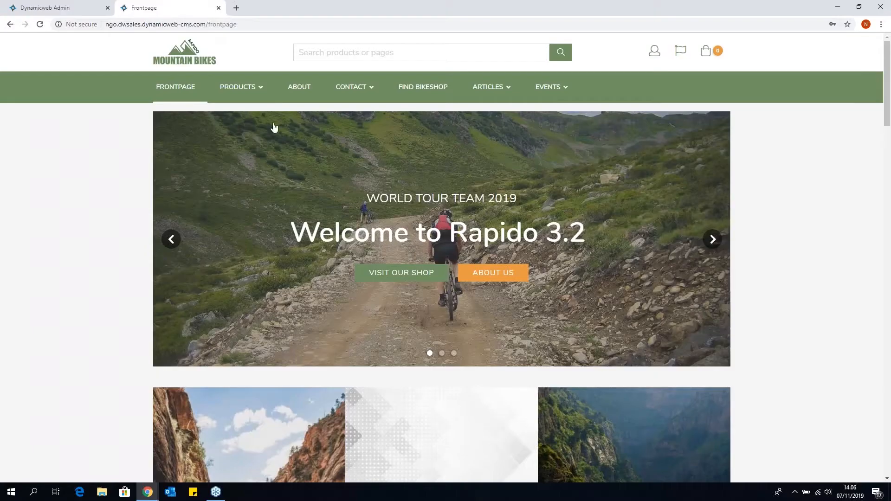
{"action": "left_click", "coordinate": [712, 239]}
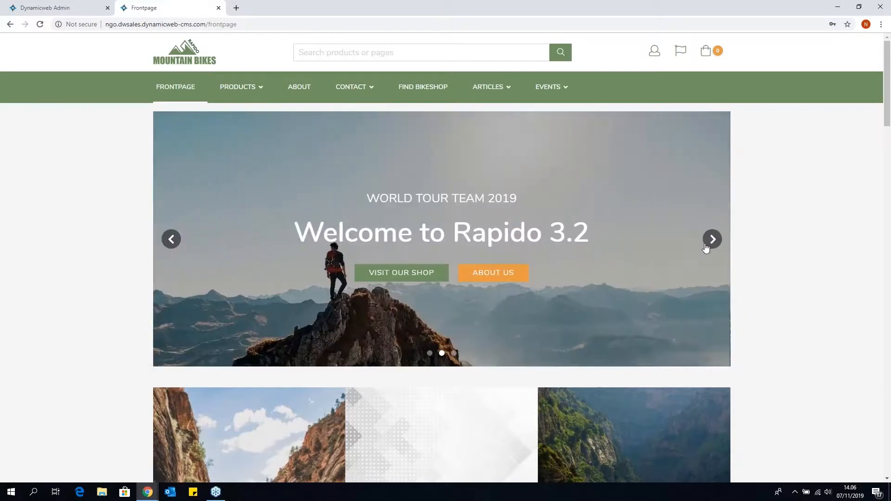
{"action": "left_click", "coordinate": [713, 239]}
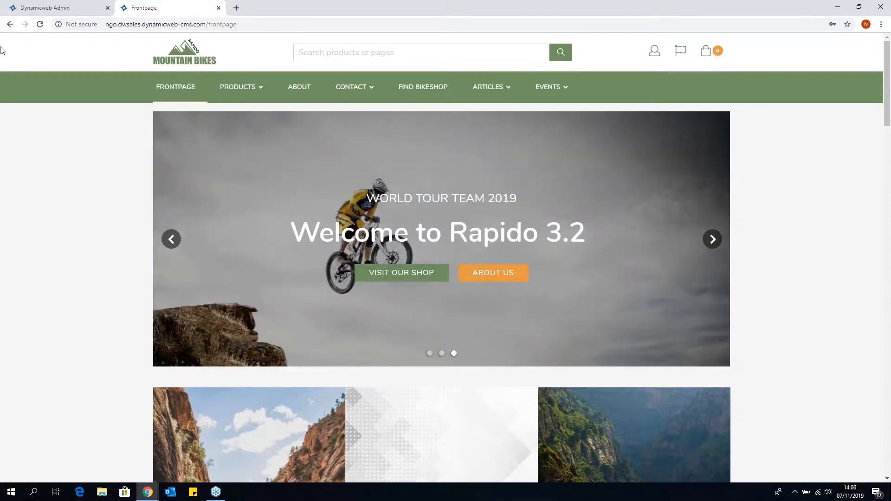
{"action": "left_click", "coordinate": [61, 4]}
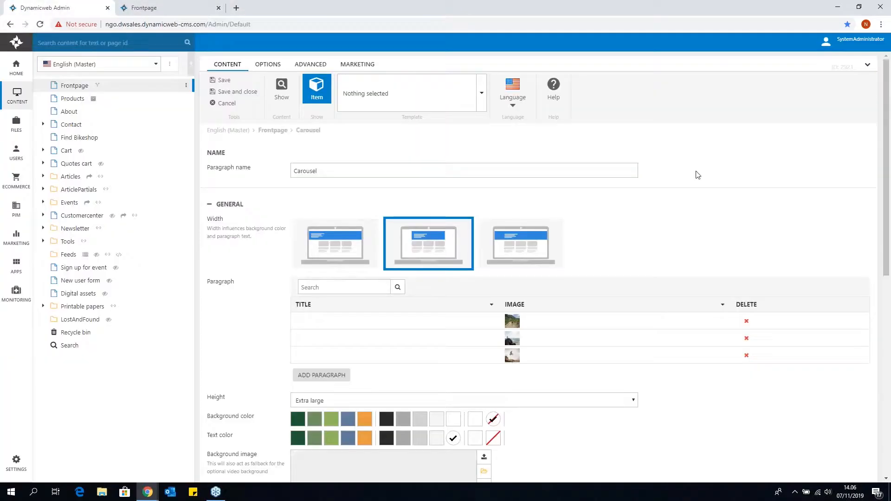
Set the Carousel paragraph's width to the third layout option and look over its slide list
{"action": "scroll", "coordinate": [750, 152], "scroll_direction": "down", "scroll_amount": 1}
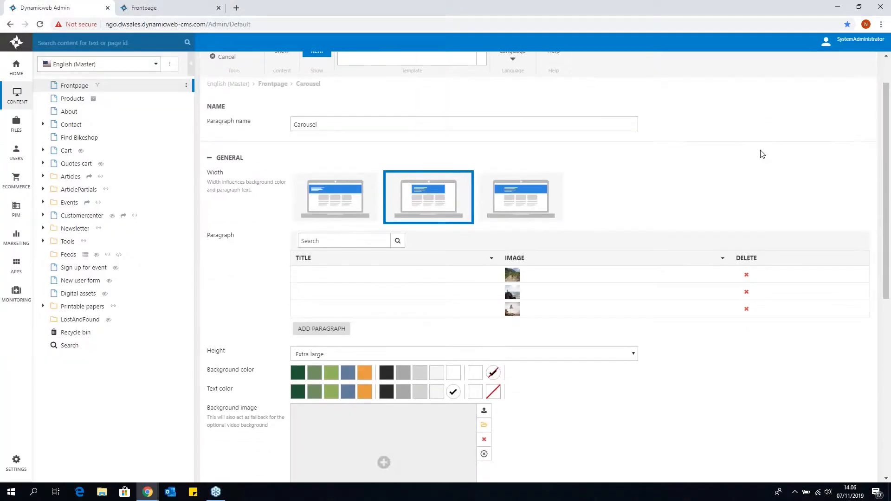
{"action": "left_click", "coordinate": [353, 197]}
{"action": "left_click", "coordinate": [490, 195]}
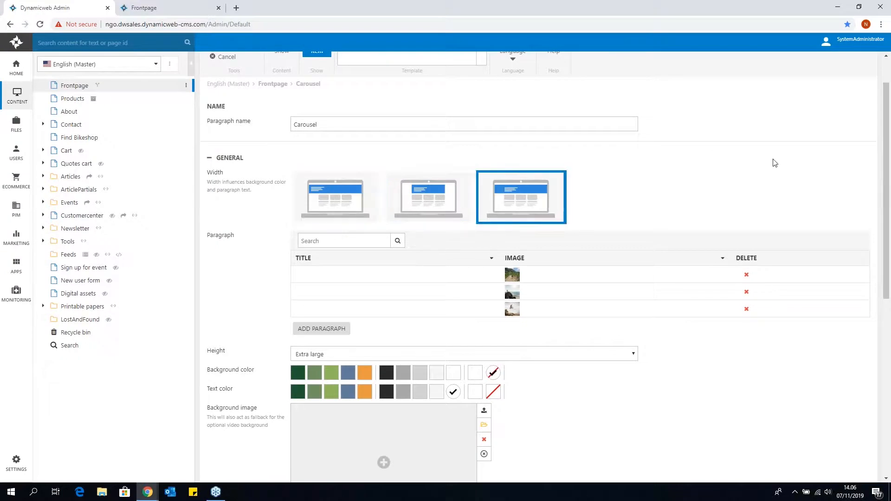
{"action": "scroll", "coordinate": [780, 155], "scroll_direction": "down", "scroll_amount": 1}
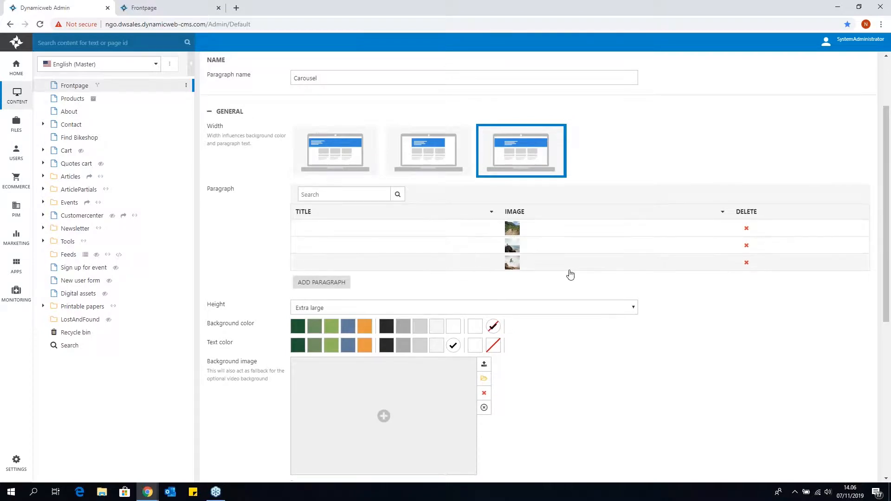
{"action": "mouse_move", "coordinate": [487, 224]}
{"action": "left_mouse_down"}
{"action": "mouse_move", "coordinate": [488, 274]}
{"action": "mouse_move", "coordinate": [488, 228]}
{"action": "left_mouse_up"}
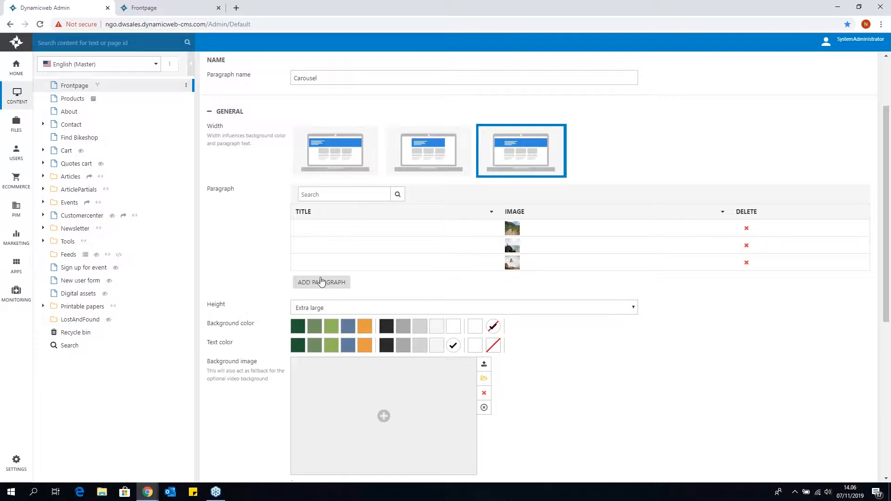
Look through the Carousel paragraph's height options, keeping Extra large
{"action": "scroll", "coordinate": [233, 244], "scroll_direction": "down", "scroll_amount": 5}
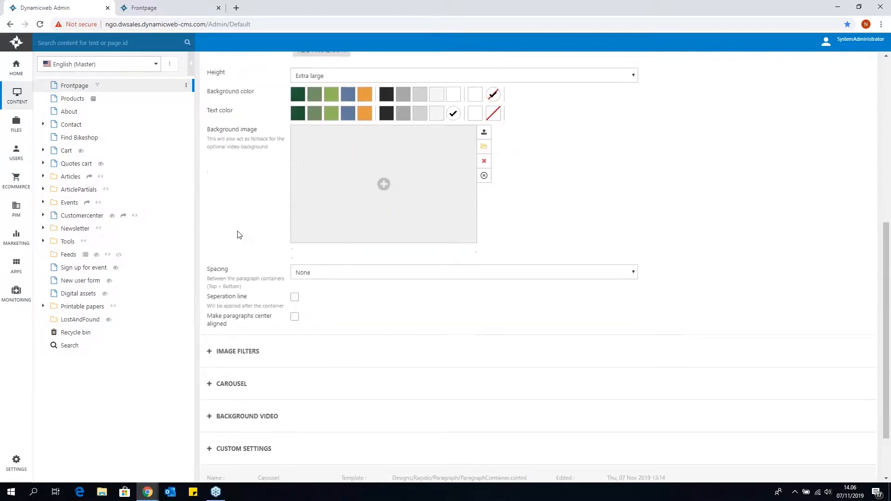
{"action": "scroll", "coordinate": [241, 184], "scroll_direction": "up", "scroll_amount": 1}
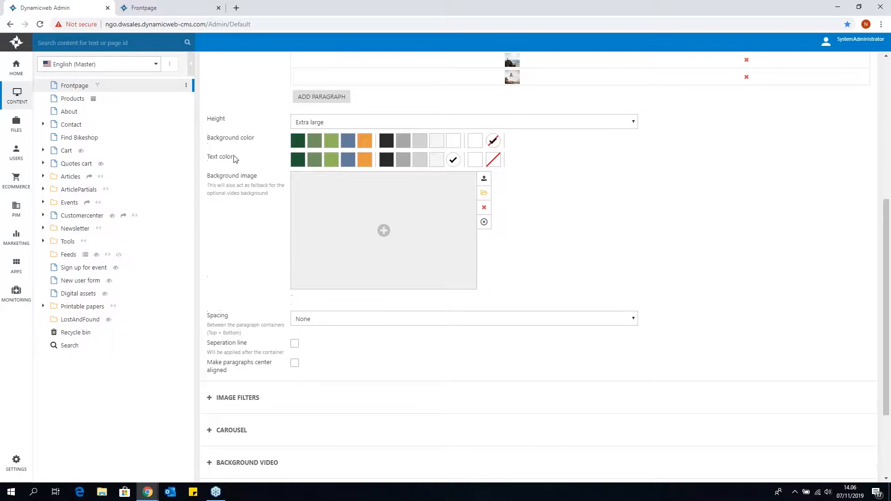
{"action": "left_click", "coordinate": [339, 122]}
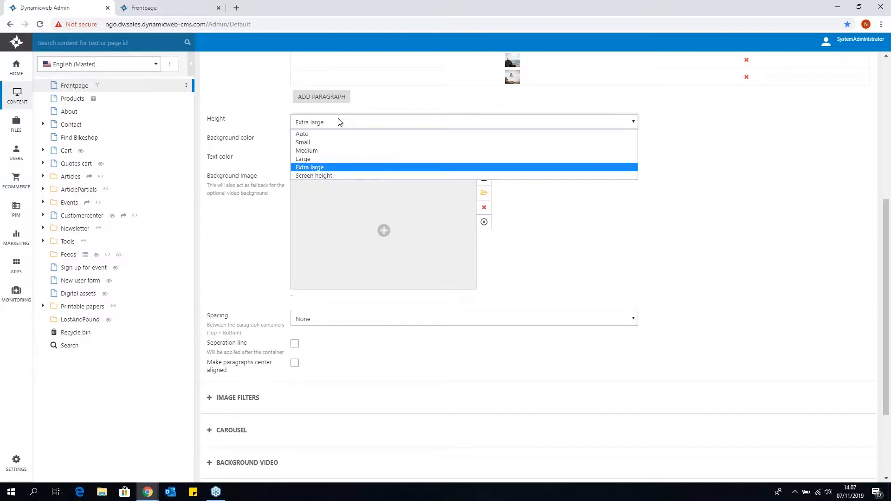
{"action": "left_click", "coordinate": [339, 121]}
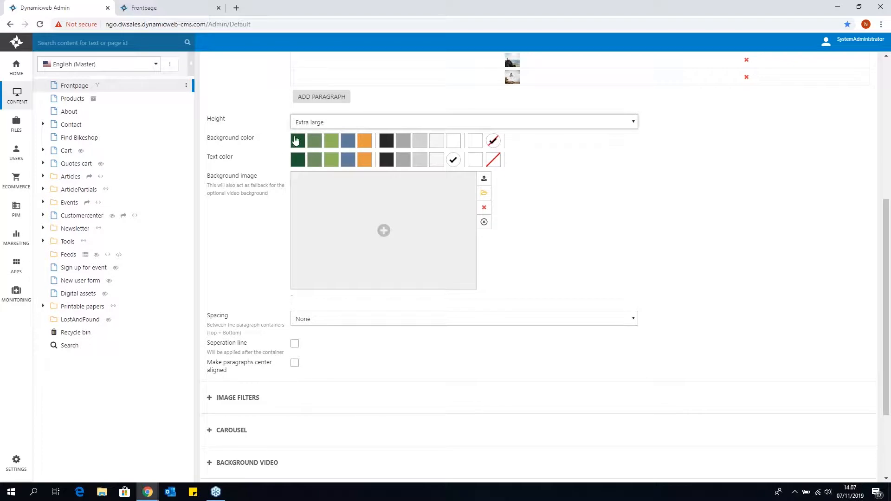
Look through the Carousel paragraph's spacing options, keeping None, and expand its image filter settings
{"action": "left_click", "coordinate": [579, 321]}
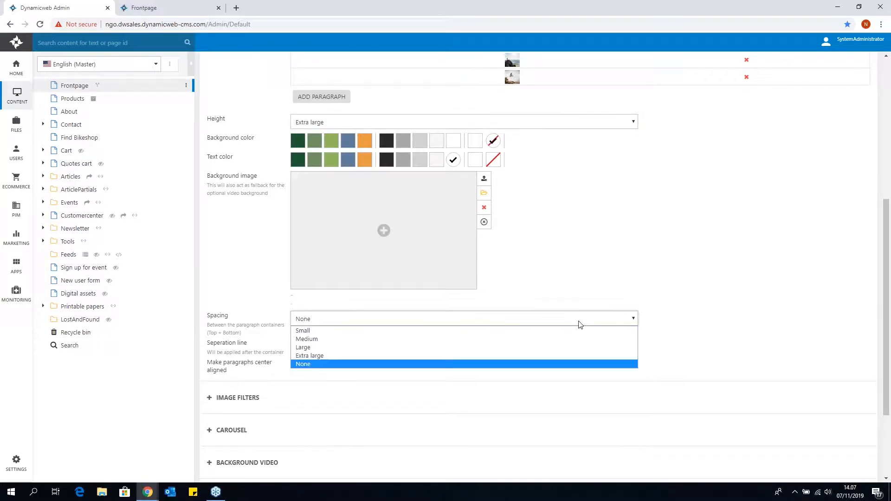
{"action": "left_click", "coordinate": [524, 365]}
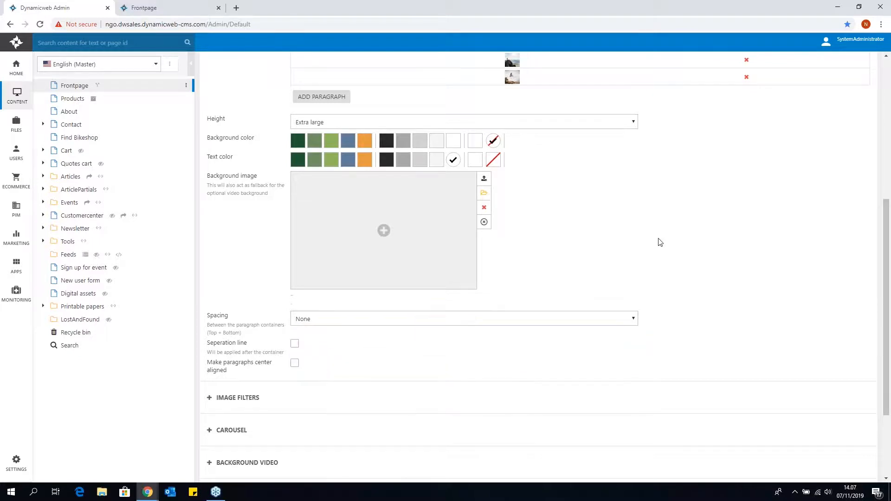
{"action": "scroll", "coordinate": [660, 242], "scroll_direction": "down", "scroll_amount": 1}
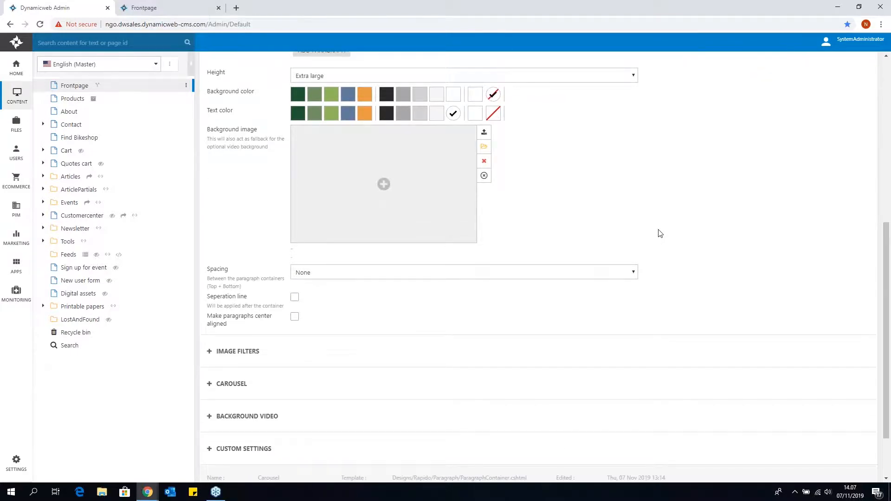
{"action": "scroll", "coordinate": [659, 233], "scroll_direction": "down", "scroll_amount": 2}
{"action": "left_click", "coordinate": [606, 205]}
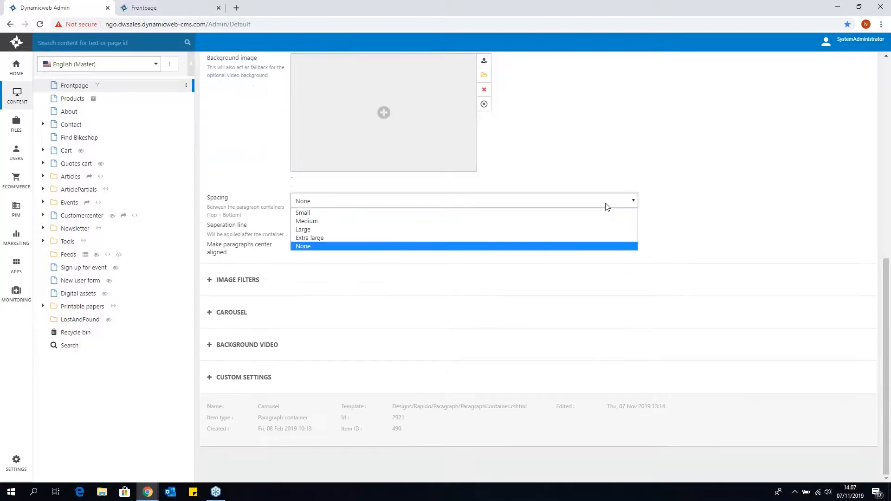
{"action": "left_click", "coordinate": [721, 198]}
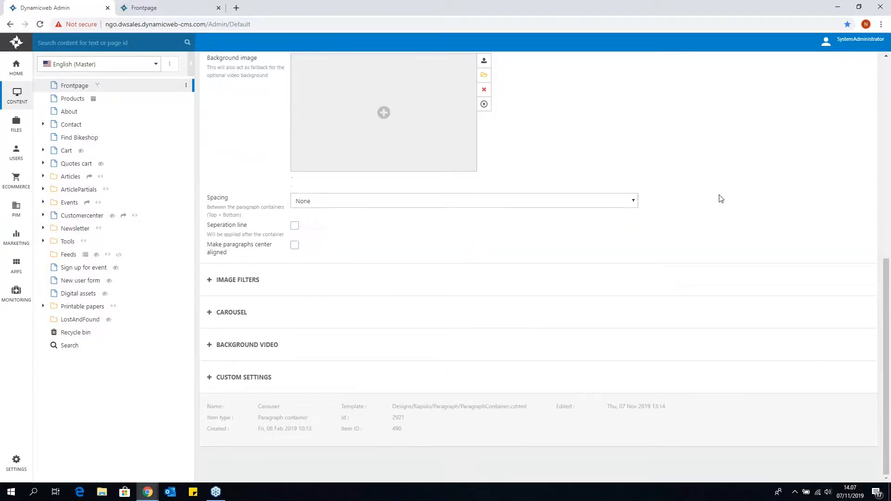
{"action": "left_click", "coordinate": [211, 282]}
{"action": "scroll", "coordinate": [250, 278], "scroll_direction": "down", "scroll_amount": 1}
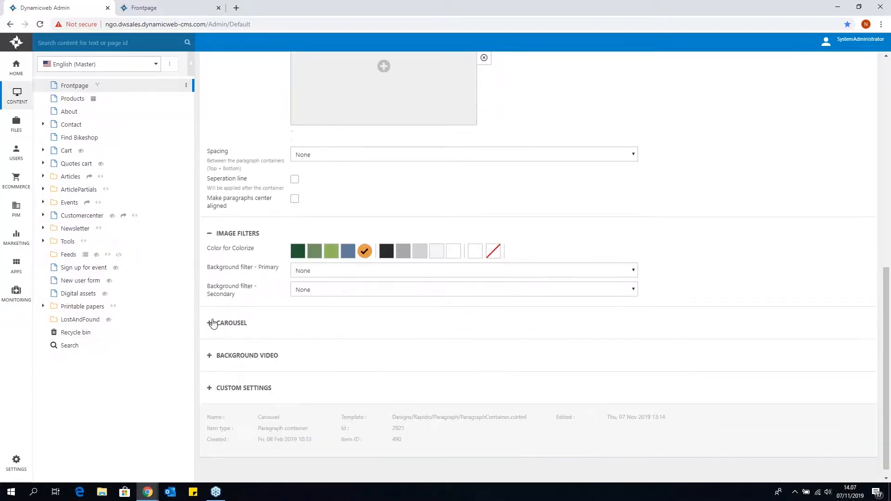
Open the first slide in the Carousel's paragraph list to view its title, image and text
{"action": "scroll", "coordinate": [265, 308], "scroll_direction": "up", "scroll_amount": 6}
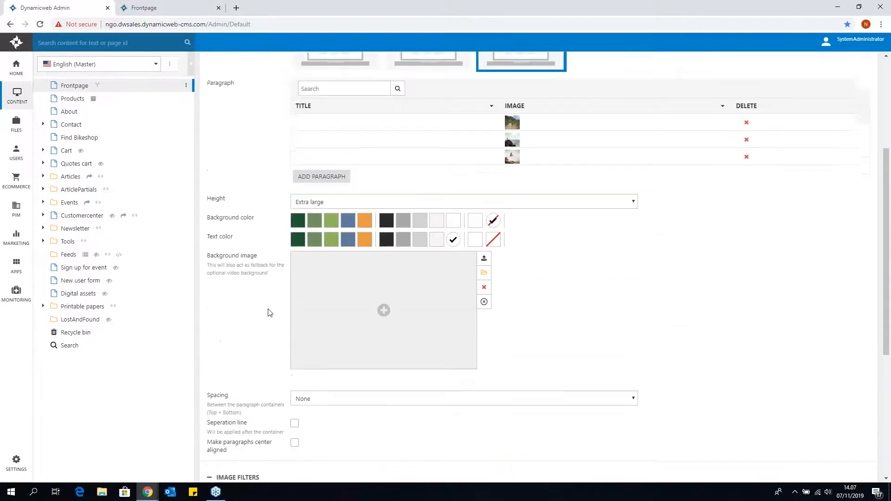
{"action": "scroll", "coordinate": [268, 307], "scroll_direction": "up", "scroll_amount": 1}
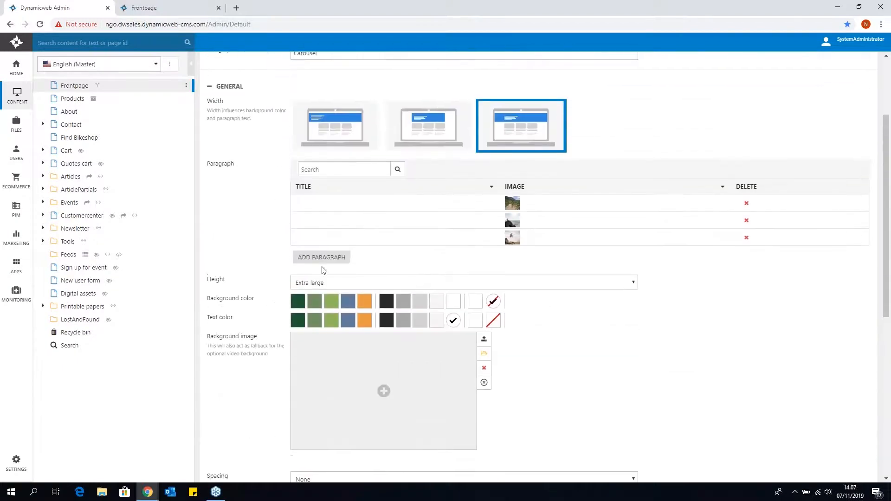
{"action": "left_click", "coordinate": [380, 208]}
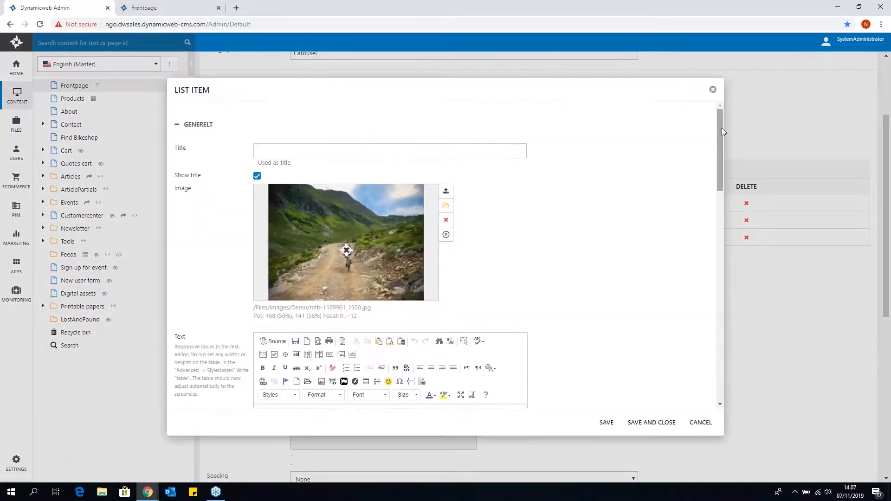
{"action": "mouse_move", "coordinate": [721, 129]}
{"action": "left_mouse_down"}
{"action": "mouse_move", "coordinate": [718, 146]}
{"action": "mouse_move", "coordinate": [710, 137]}
{"action": "left_mouse_up"}
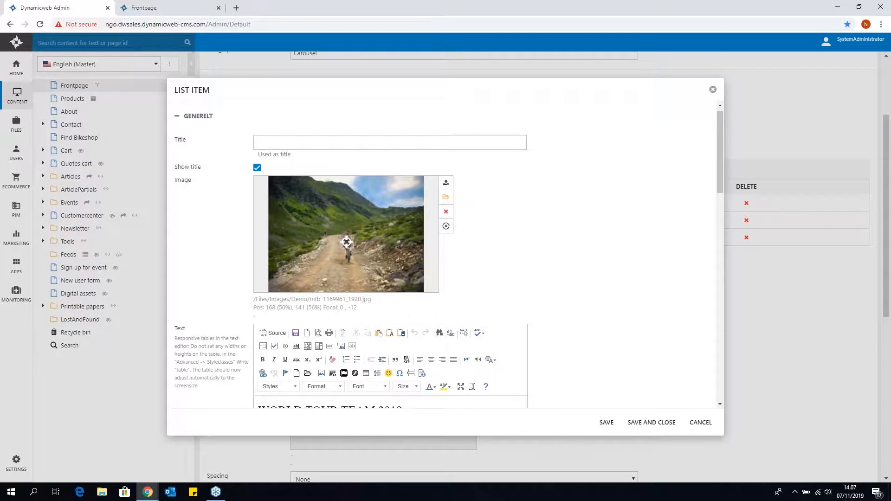
Try different focal points on the slide's mountain trail image, ending close to the cyclist
{"action": "left_click", "coordinate": [343, 207]}
{"action": "left_click", "coordinate": [290, 253]}
{"action": "left_click", "coordinate": [346, 242]}
{"action": "left_click_drag", "start_coordinate": [721, 144], "coordinate": [724, 162]}
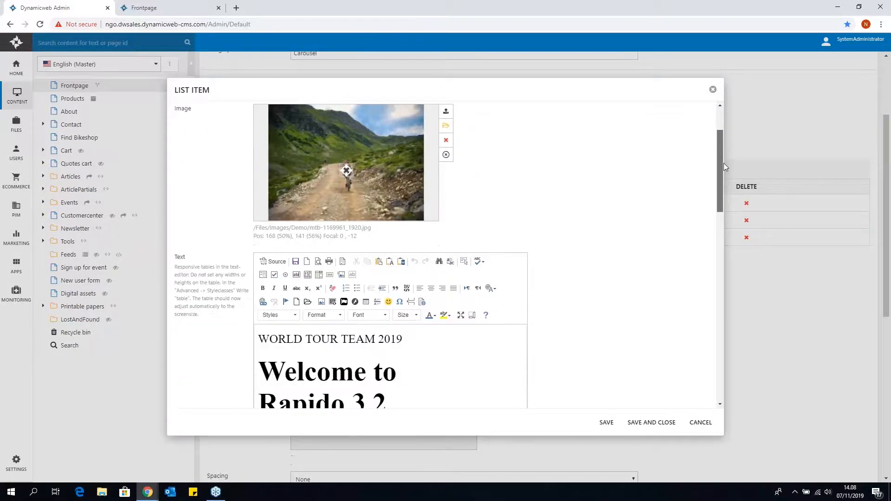
{"action": "left_click_drag", "start_coordinate": [723, 163], "coordinate": [724, 165]}
{"action": "mouse_move", "coordinate": [346, 164]}
{"action": "left_mouse_down"}
{"action": "mouse_move", "coordinate": [376, 175]}
{"action": "mouse_move", "coordinate": [348, 165]}
{"action": "left_mouse_up"}
Examine the slide's formatted text, highlighting the WORLD TOUR TEAM 2019 line together with the Welcome to Rapido 3.2 heading
{"action": "scroll", "coordinate": [640, 221], "scroll_direction": "down", "scroll_amount": 2}
{"action": "left_click_drag", "start_coordinate": [437, 312], "coordinate": [245, 234]}
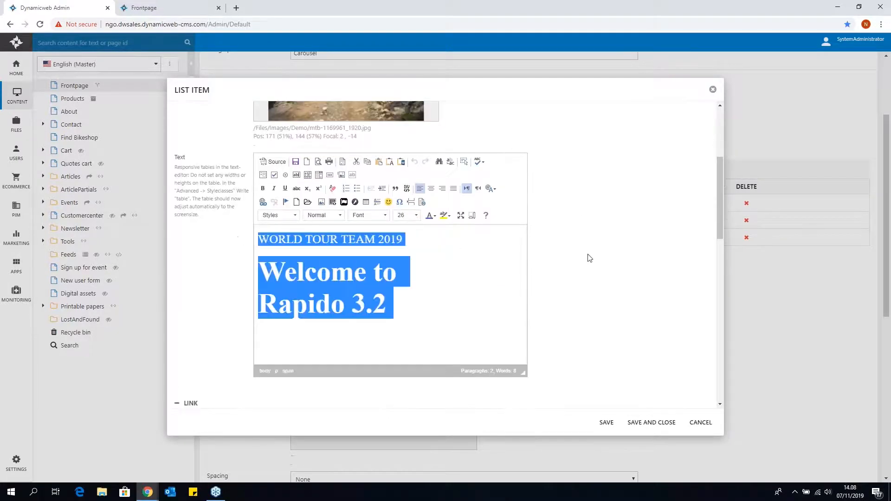
{"action": "left_click", "coordinate": [601, 256]}
{"action": "scroll", "coordinate": [610, 257], "scroll_direction": "down", "scroll_amount": 1}
{"action": "left_click", "coordinate": [415, 233]}
{"action": "left_click", "coordinate": [402, 260]}
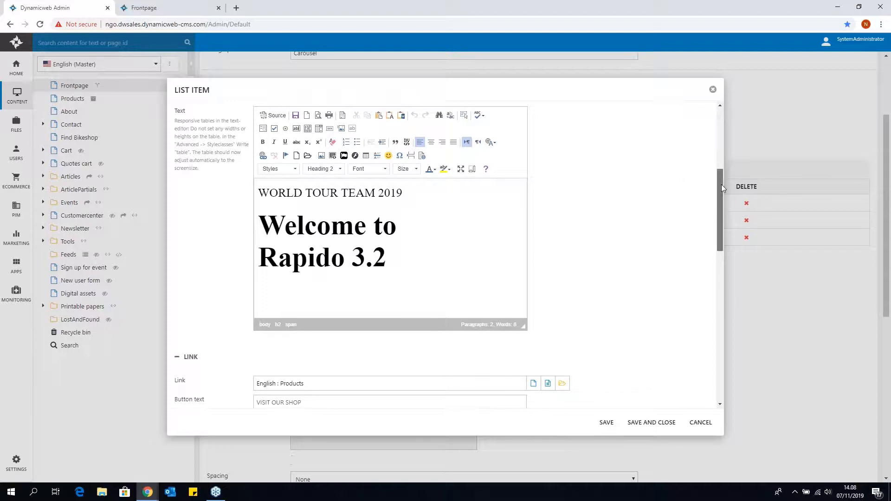
Review the slide's link settings and its button design options, keeping Primary
{"action": "left_click_drag", "start_coordinate": [721, 185], "coordinate": [720, 191]}
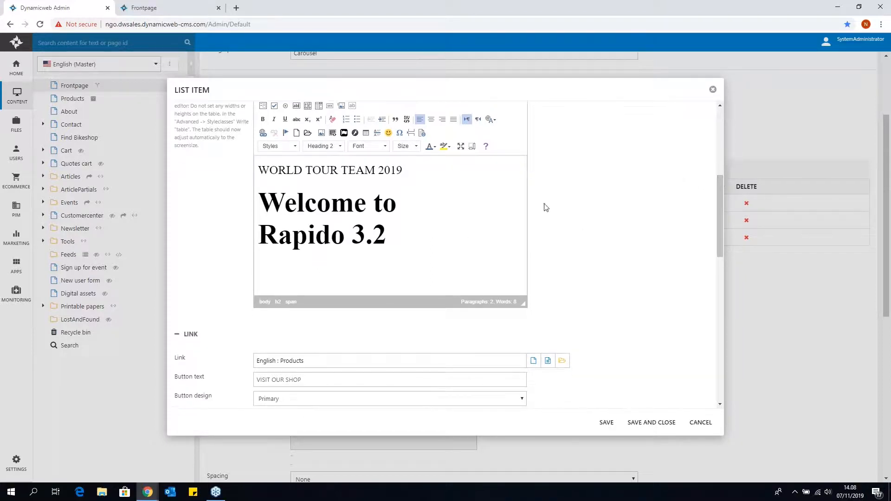
{"action": "scroll", "coordinate": [537, 221], "scroll_direction": "up", "scroll_amount": 1}
{"action": "scroll", "coordinate": [596, 243], "scroll_direction": "down", "scroll_amount": 4}
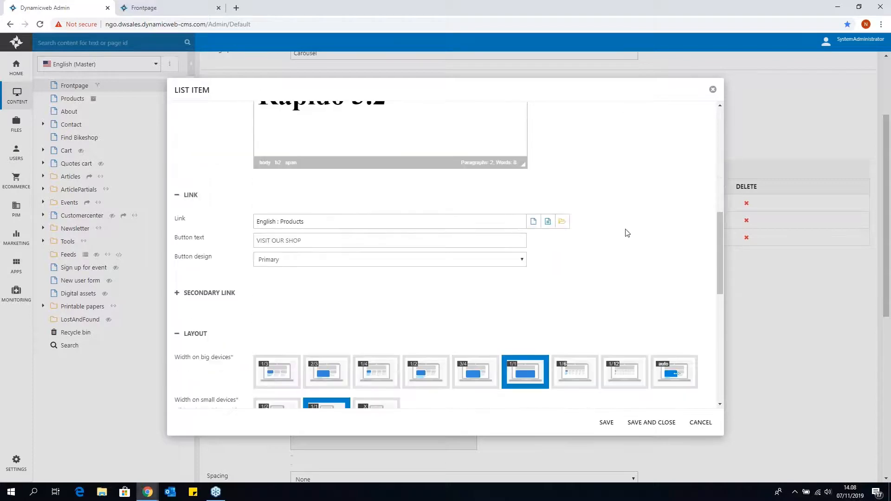
{"action": "scroll", "coordinate": [598, 218], "scroll_direction": "down", "scroll_amount": 1}
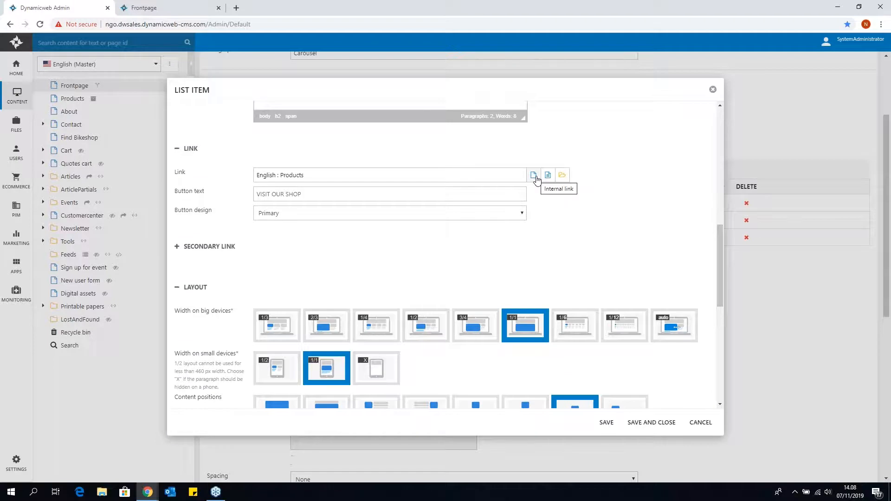
{"action": "left_click", "coordinate": [512, 213]}
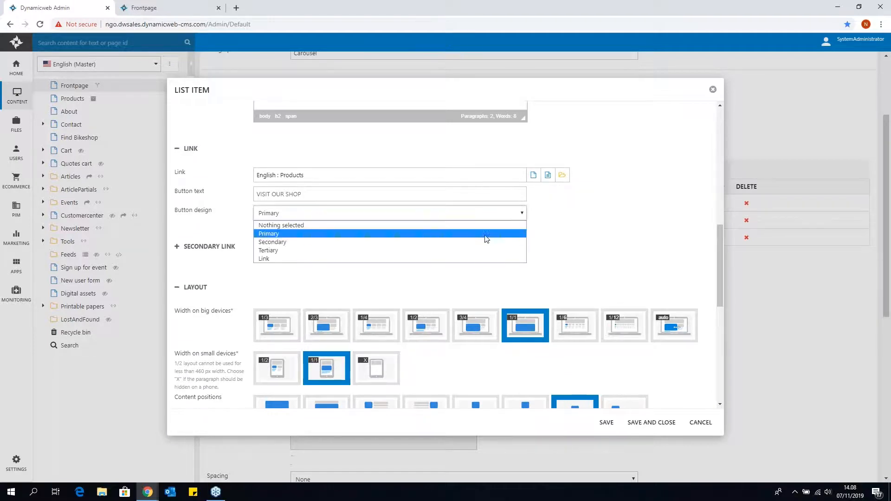
{"action": "left_click", "coordinate": [594, 226]}
Compare the slide's layout settings with the paragraph column widths on the public frontpage and return to Dynamicweb Admin
{"action": "scroll", "coordinate": [612, 220], "scroll_direction": "down", "scroll_amount": 3}
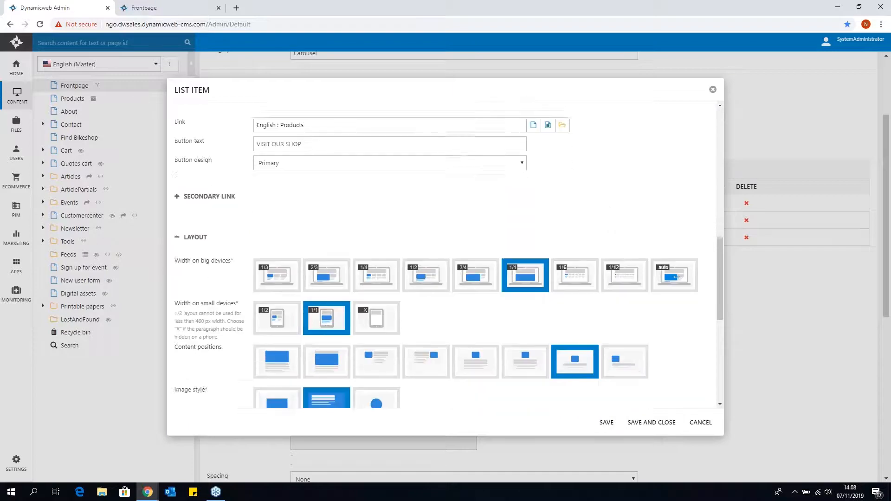
{"action": "left_click_drag", "start_coordinate": [720, 266], "coordinate": [722, 278]}
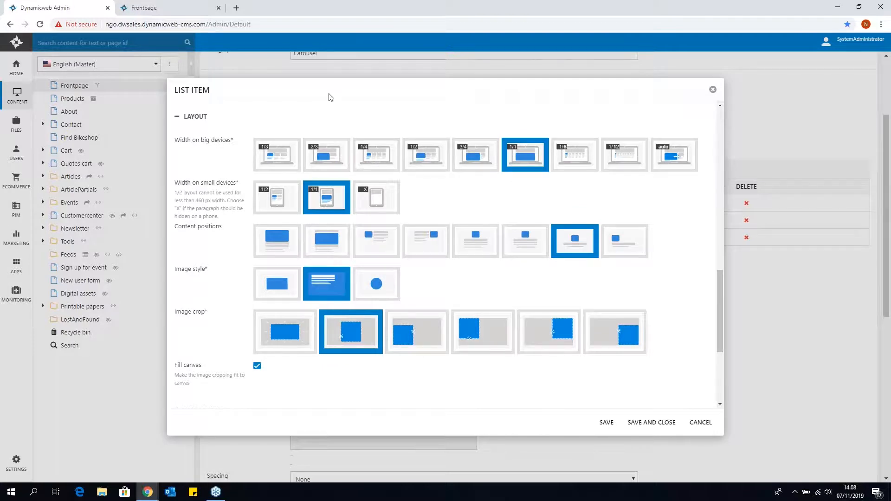
{"action": "left_click", "coordinate": [149, 8]}
{"action": "scroll", "coordinate": [179, 258], "scroll_direction": "down", "scroll_amount": 6}
{"action": "scroll", "coordinate": [269, 194], "scroll_direction": "down", "scroll_amount": 4}
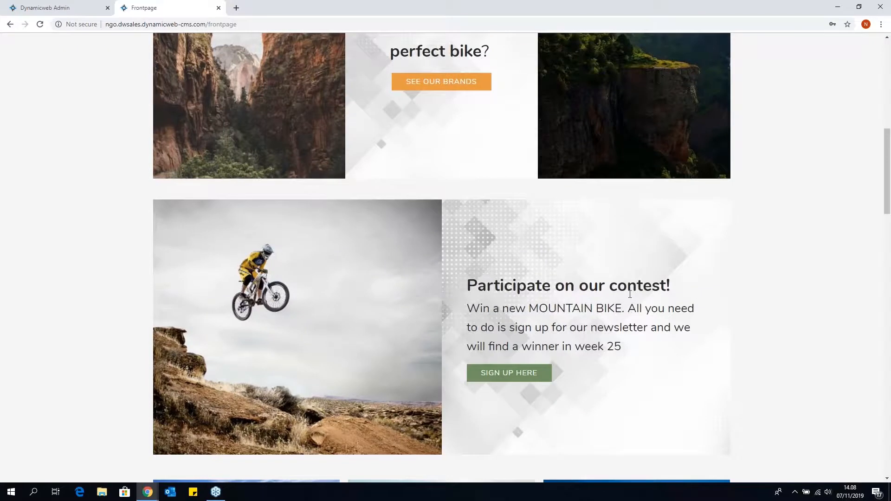
{"action": "left_click", "coordinate": [72, 4]}
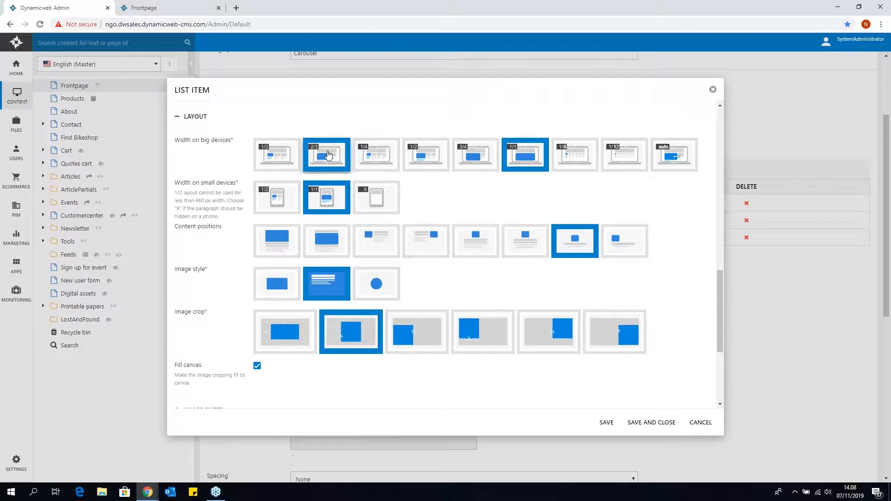
Review the slide's device width, content position, image style and crop options, and close the slide without saving
{"action": "scroll", "coordinate": [692, 235], "scroll_direction": "down", "scroll_amount": 1}
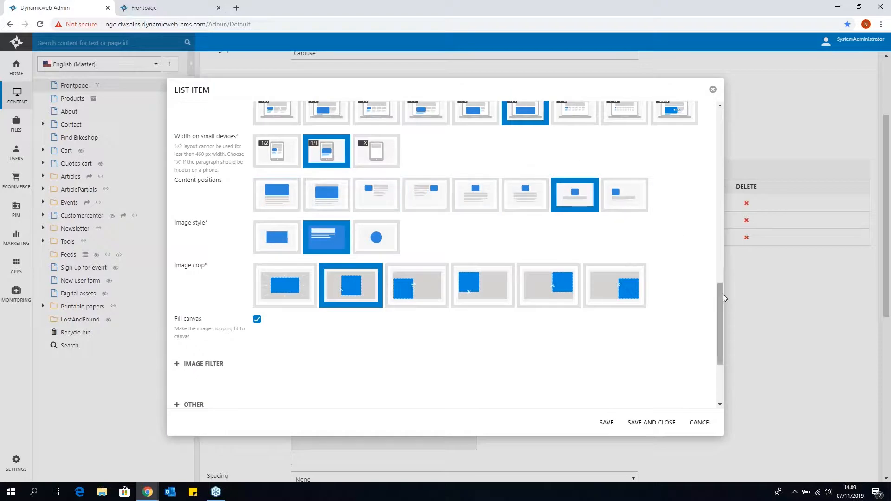
{"action": "left_click_drag", "start_coordinate": [722, 294], "coordinate": [720, 282]}
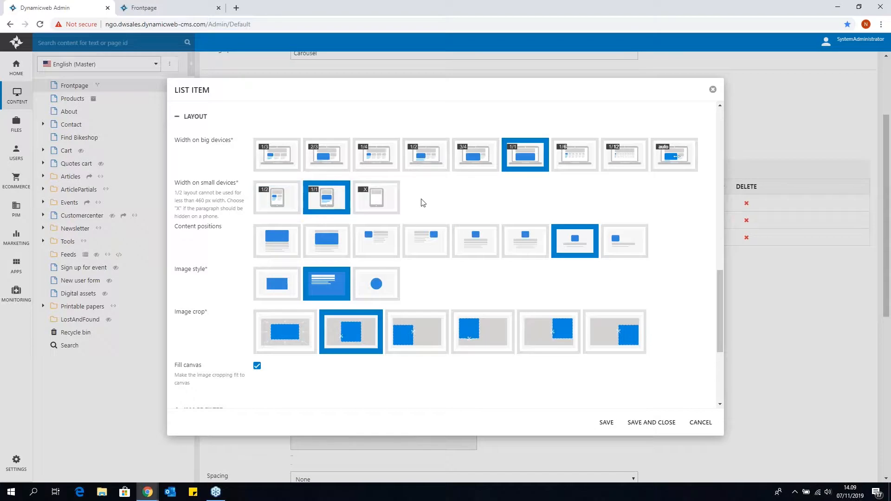
{"action": "left_click_drag", "start_coordinate": [722, 275], "coordinate": [719, 219]}
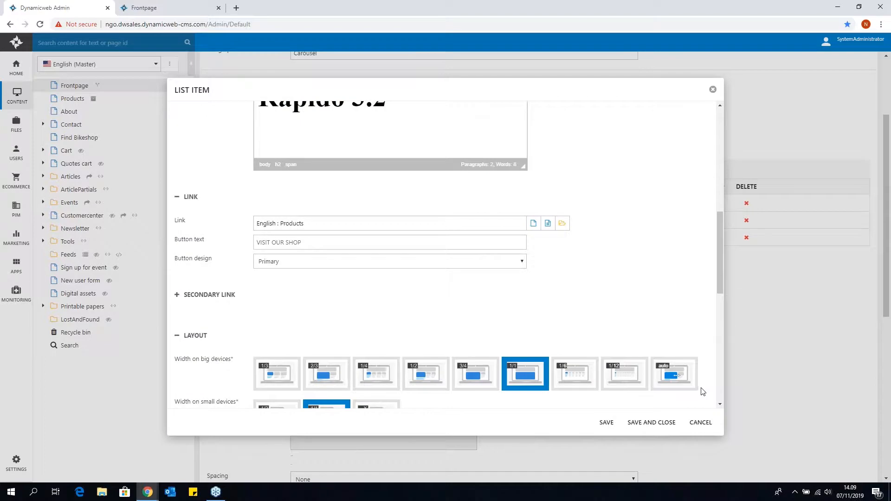
{"action": "left_click", "coordinate": [706, 425]}
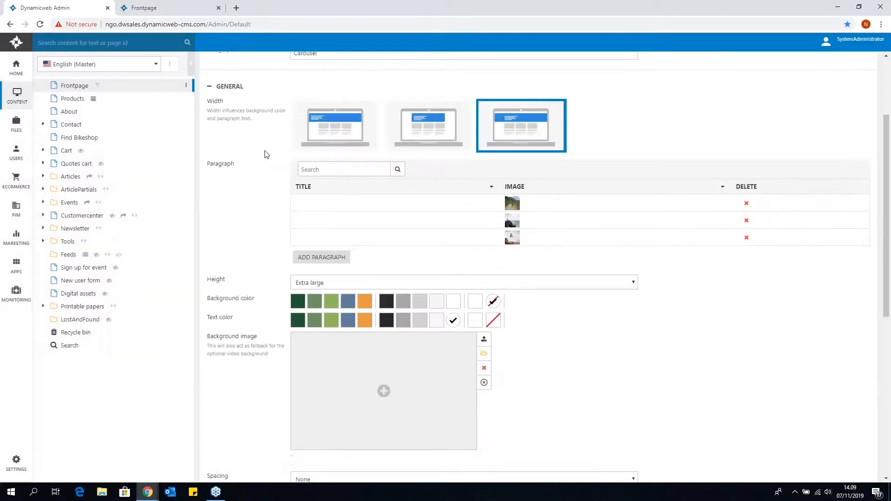
Open the settings of the English website for editing and bring up its page layout section
{"action": "scroll", "coordinate": [264, 160], "scroll_direction": "up", "scroll_amount": 3}
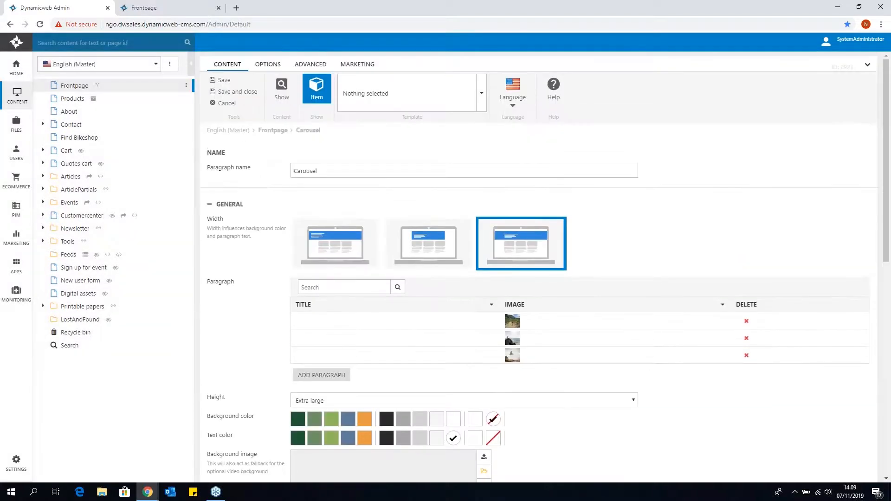
{"action": "left_click", "coordinate": [170, 64]}
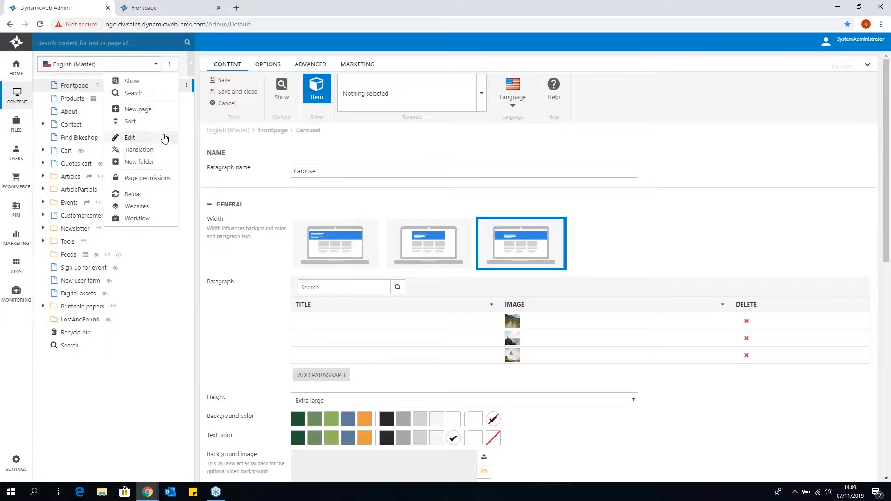
{"action": "left_click", "coordinate": [160, 137]}
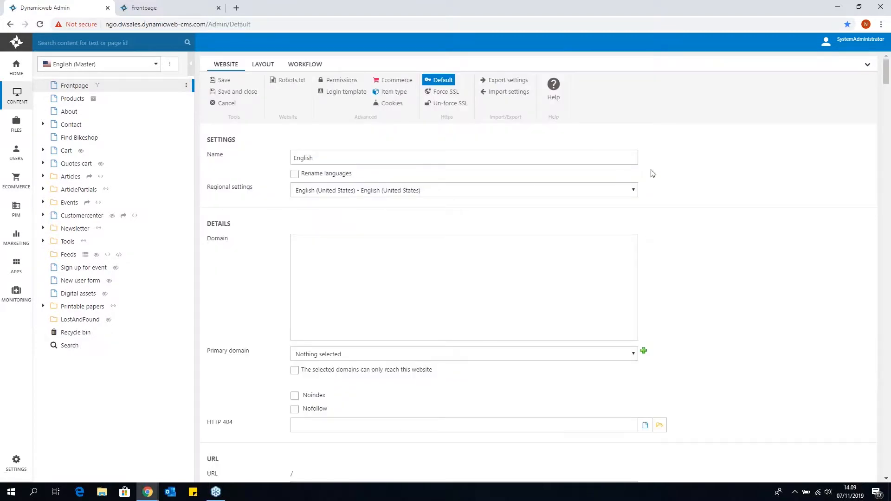
{"action": "scroll", "coordinate": [699, 151], "scroll_direction": "down", "scroll_amount": 3}
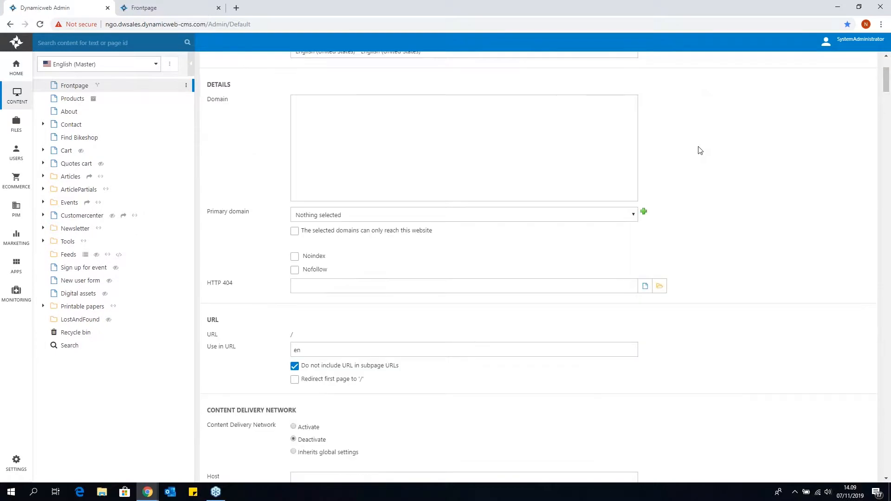
{"action": "scroll", "coordinate": [700, 151], "scroll_direction": "down", "scroll_amount": 6}
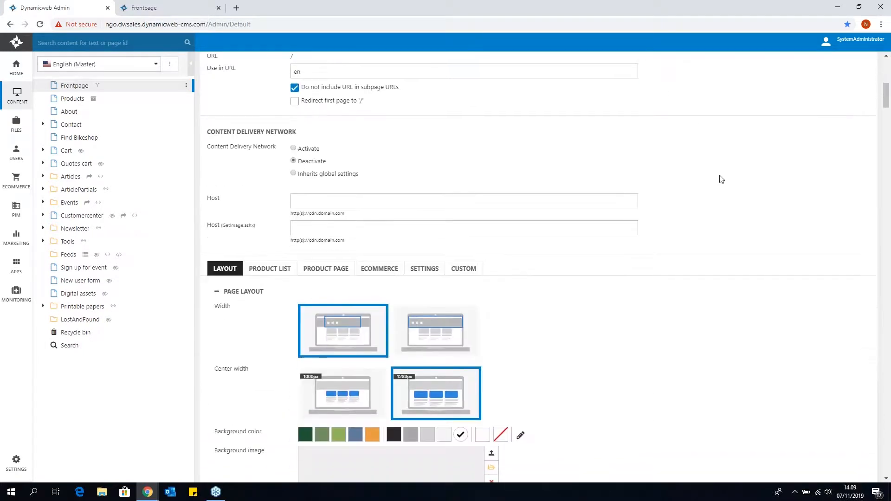
{"action": "scroll", "coordinate": [738, 179], "scroll_direction": "down", "scroll_amount": 4}
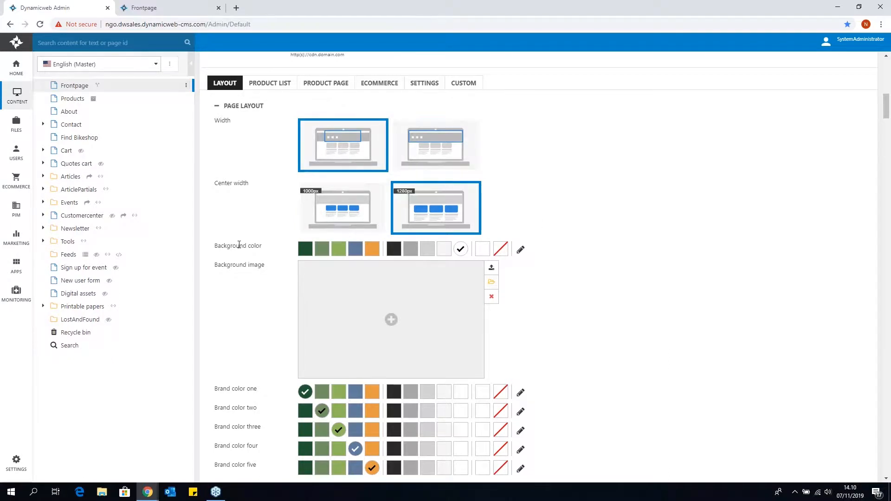
Review the website's background, brand color, logo, favicon, header layout, tools menu and extra top area settings
{"action": "scroll", "coordinate": [238, 245], "scroll_direction": "down", "scroll_amount": 5}
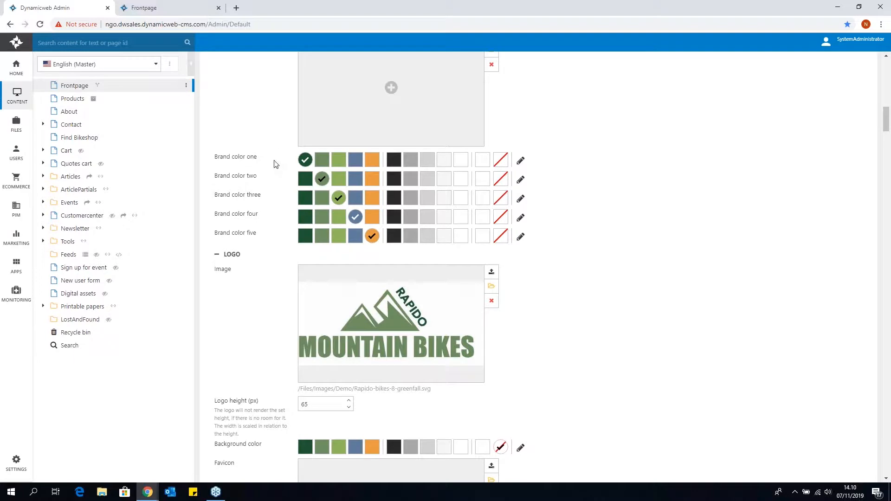
{"action": "scroll", "coordinate": [667, 230], "scroll_direction": "down", "scroll_amount": 1}
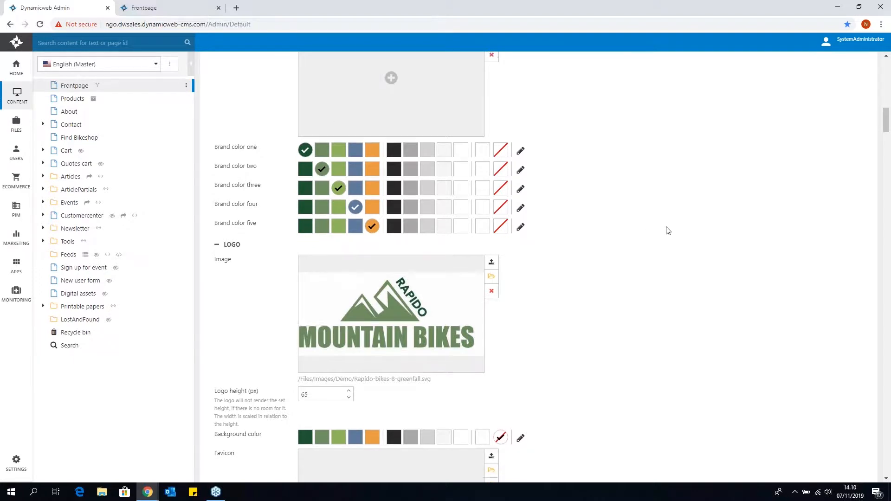
{"action": "scroll", "coordinate": [678, 228], "scroll_direction": "down", "scroll_amount": 3}
{"action": "scroll", "coordinate": [852, 187], "scroll_direction": "down", "scroll_amount": 3}
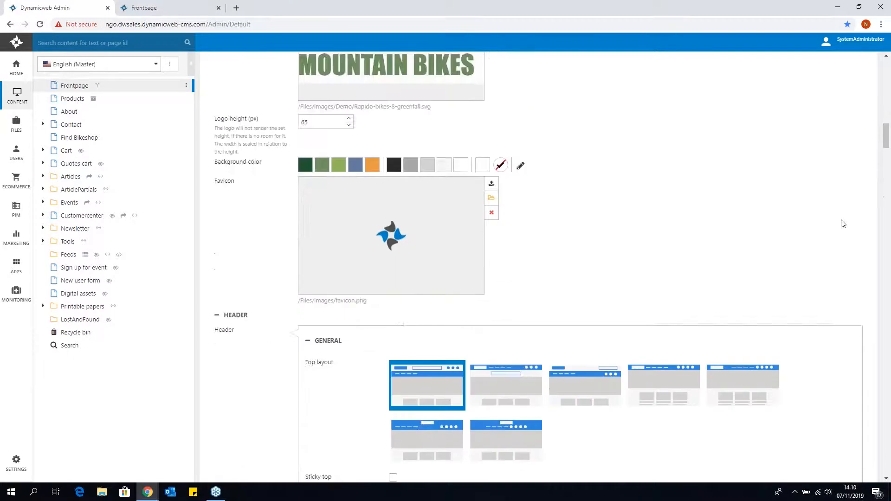
{"action": "scroll", "coordinate": [843, 220], "scroll_direction": "down", "scroll_amount": 3}
{"action": "scroll", "coordinate": [846, 258], "scroll_direction": "down", "scroll_amount": 5}
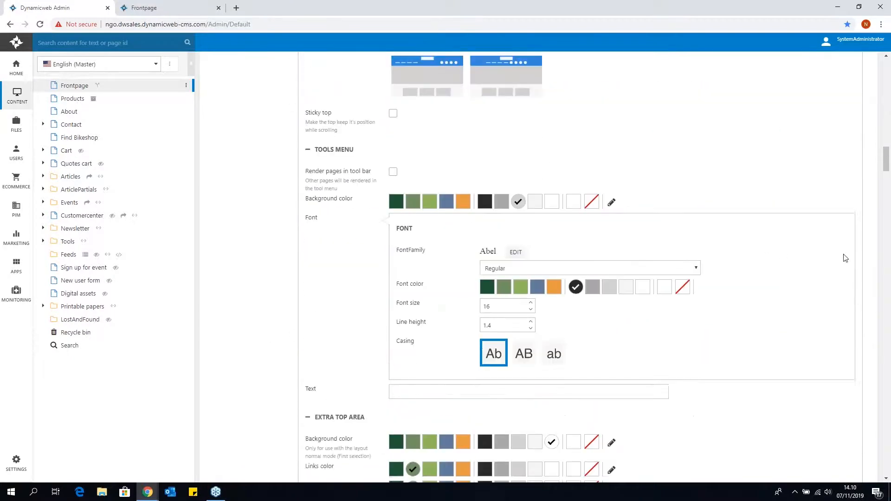
{"action": "scroll", "coordinate": [845, 258], "scroll_direction": "down", "scroll_amount": 2}
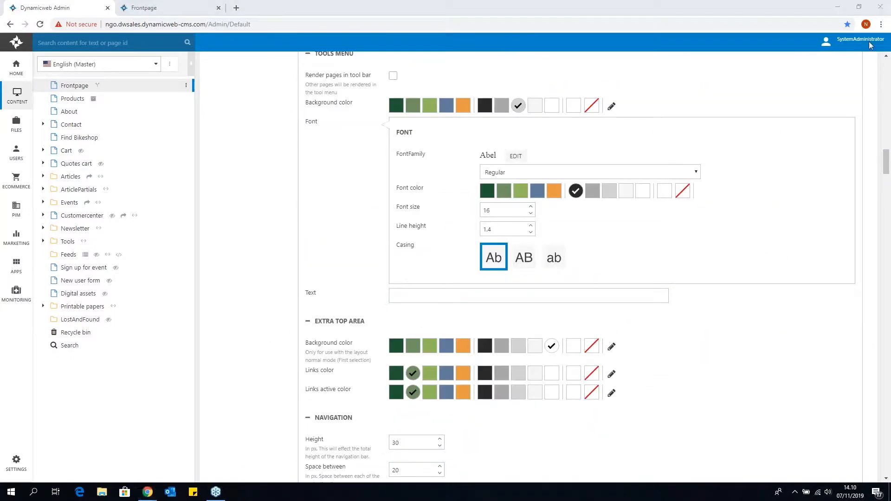
Review the sign-in dropdown, megamenu and search settings, checking the search scope options while keeping Combined (two columns)
{"action": "left_click_drag", "start_coordinate": [887, 166], "coordinate": [886, 220]}
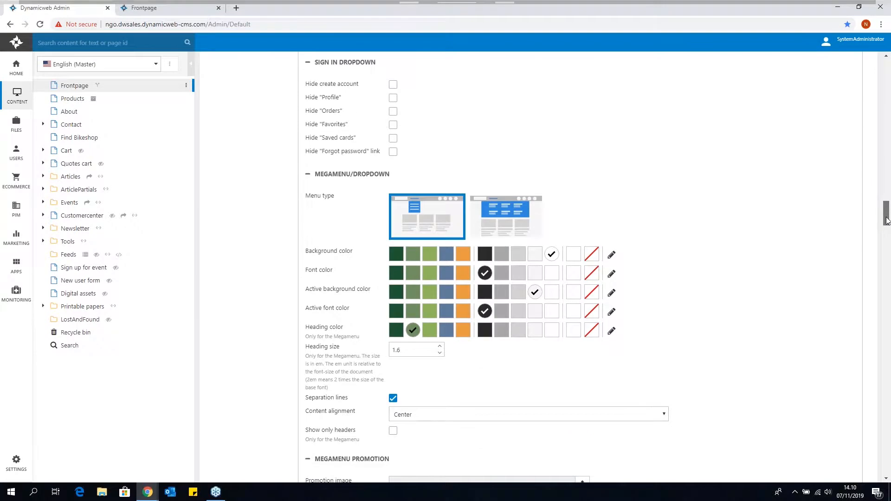
{"action": "left_click_drag", "start_coordinate": [887, 220], "coordinate": [887, 247]}
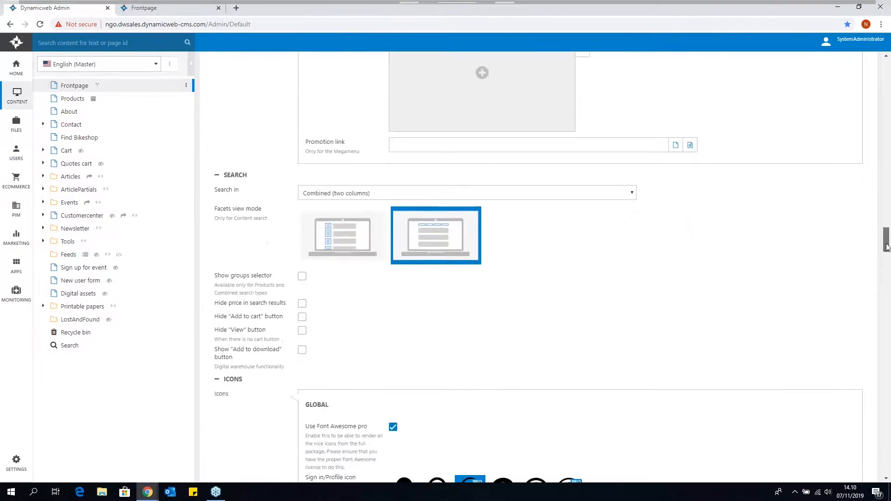
{"action": "left_click", "coordinate": [611, 196]}
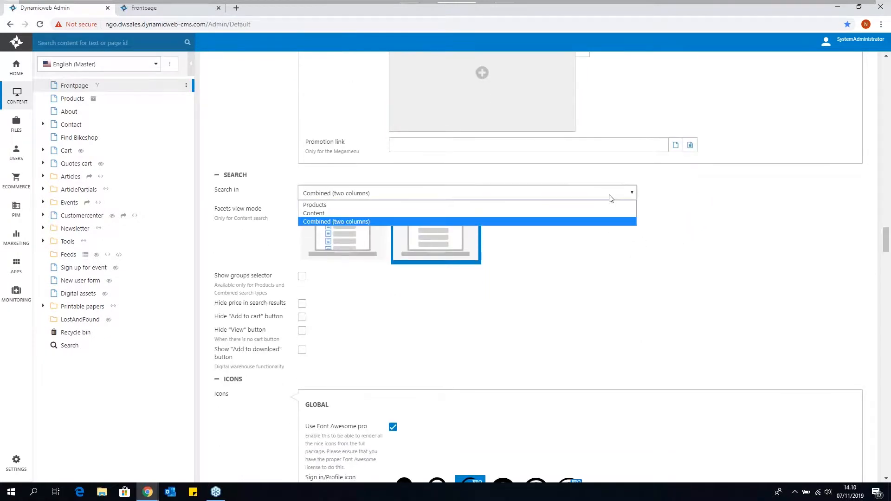
{"action": "left_click", "coordinate": [611, 197]}
Review the website's icon and font settings and return to the start of the page layout section
{"action": "left_click_drag", "start_coordinate": [887, 238], "coordinate": [886, 249]}
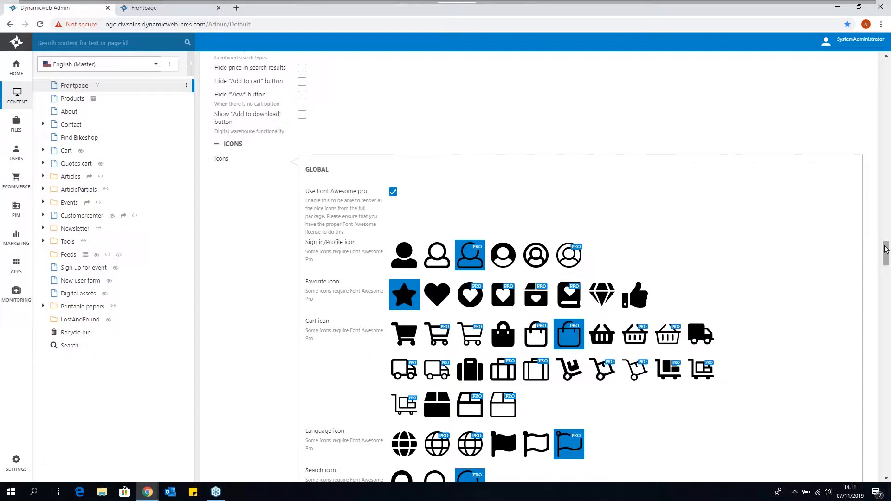
{"action": "left_click_drag", "start_coordinate": [885, 249], "coordinate": [887, 298]}
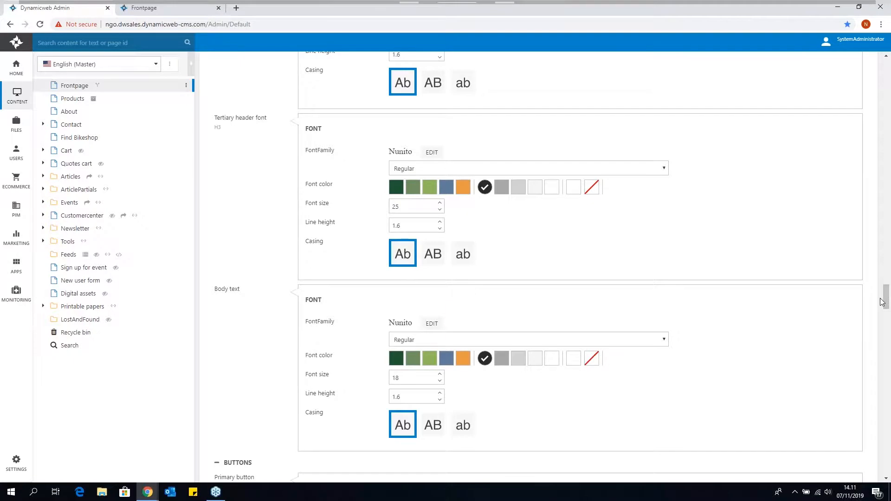
{"action": "left_click_drag", "start_coordinate": [881, 302], "coordinate": [863, 145]}
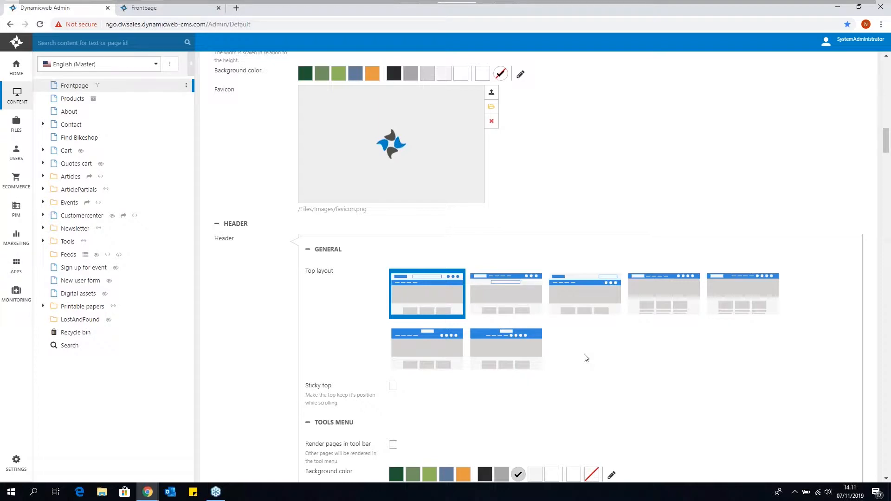
{"action": "scroll", "coordinate": [523, 364], "scroll_direction": "up", "scroll_amount": 12}
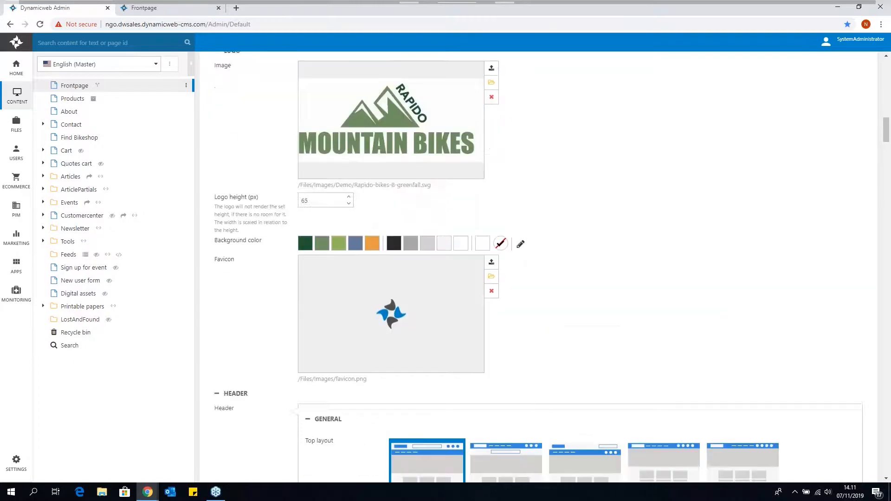
{"action": "scroll", "coordinate": [541, 313], "scroll_direction": "up", "scroll_amount": 1}
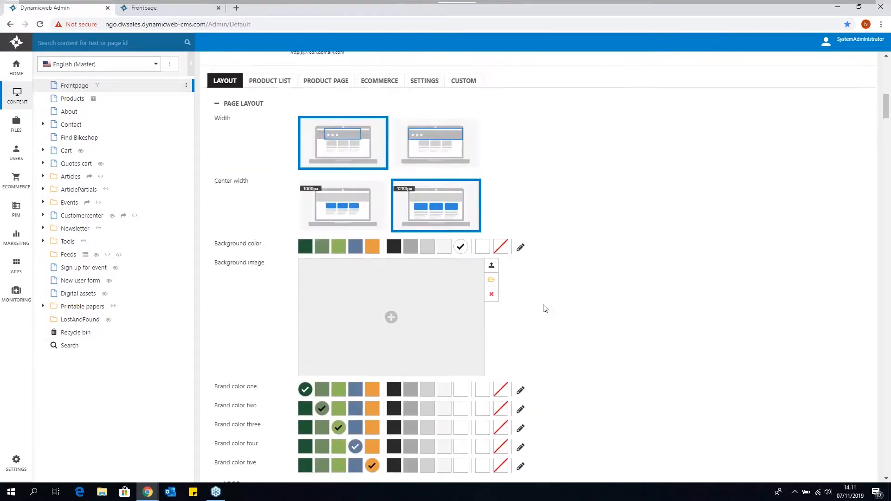
Bring up the website's product list settings and open the Products page on the public site for comparison
{"action": "left_click", "coordinate": [272, 86]}
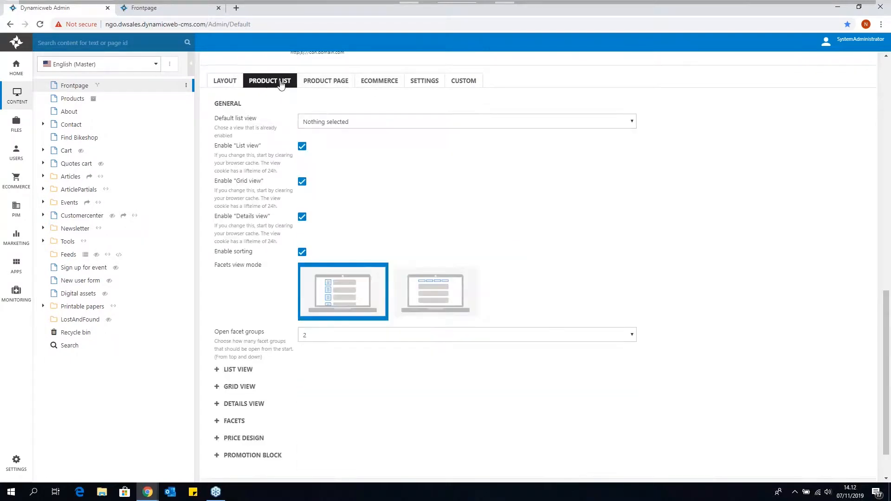
{"action": "left_click", "coordinate": [172, 7]}
{"action": "scroll", "coordinate": [262, 235], "scroll_direction": "up", "scroll_amount": 10}
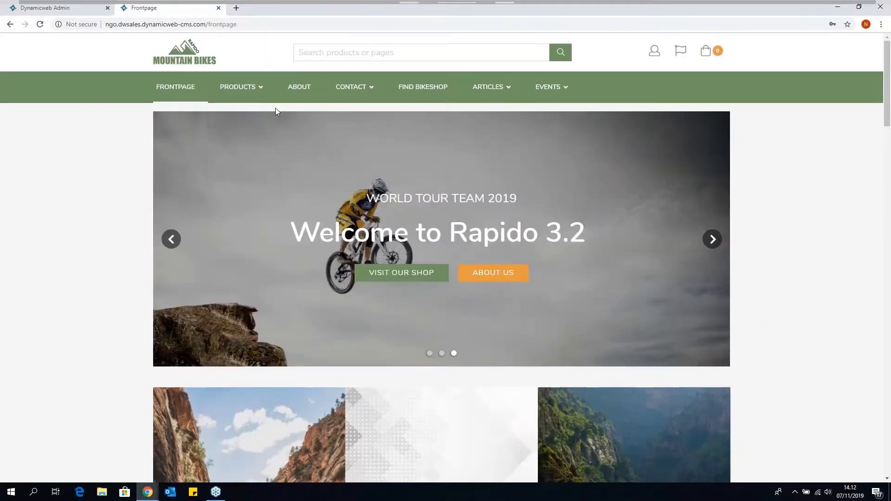
{"action": "left_click", "coordinate": [238, 89]}
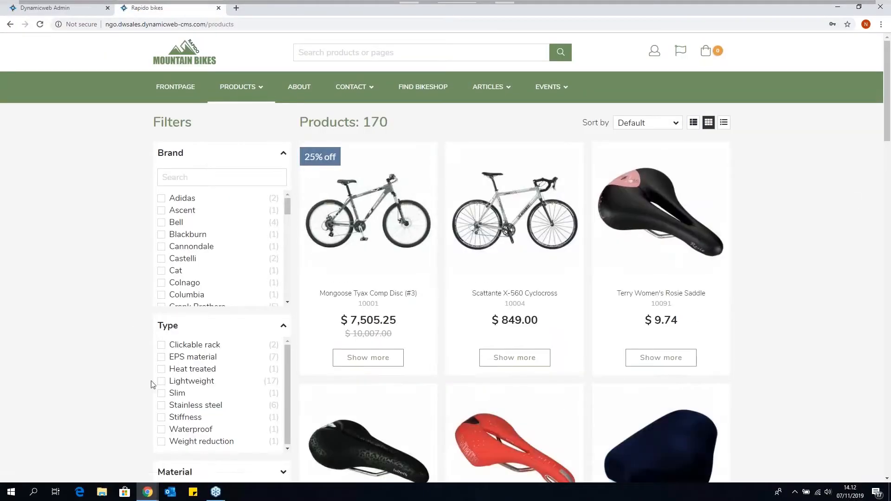
Check the sorting options on the Products page and switch between its view modes, ending with the detailed entries showing descriptions
{"action": "left_click", "coordinate": [647, 122]}
{"action": "left_click", "coordinate": [724, 122]}
{"action": "left_click", "coordinate": [693, 123]}
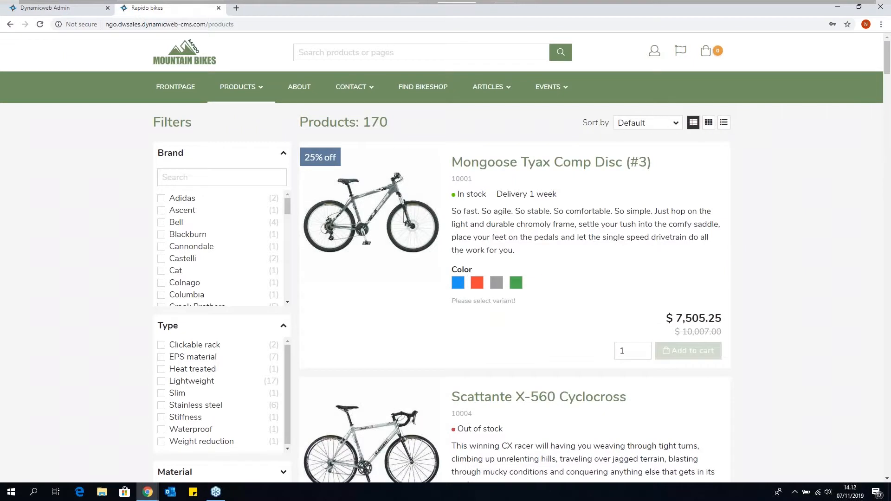
{"action": "scroll", "coordinate": [793, 264], "scroll_direction": "down", "scroll_amount": 2}
{"action": "scroll", "coordinate": [747, 181], "scroll_direction": "up", "scroll_amount": 1}
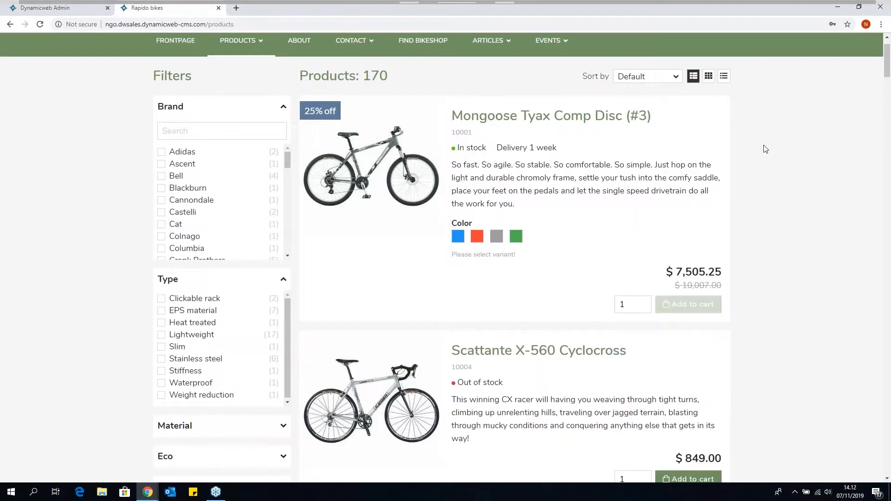
{"action": "scroll", "coordinate": [765, 148], "scroll_direction": "down", "scroll_amount": 4}
{"action": "scroll", "coordinate": [748, 152], "scroll_direction": "up", "scroll_amount": 3}
Return to Dynamicweb Admin and check the default list view choices without selecting one
{"action": "left_click", "coordinate": [52, 8]}
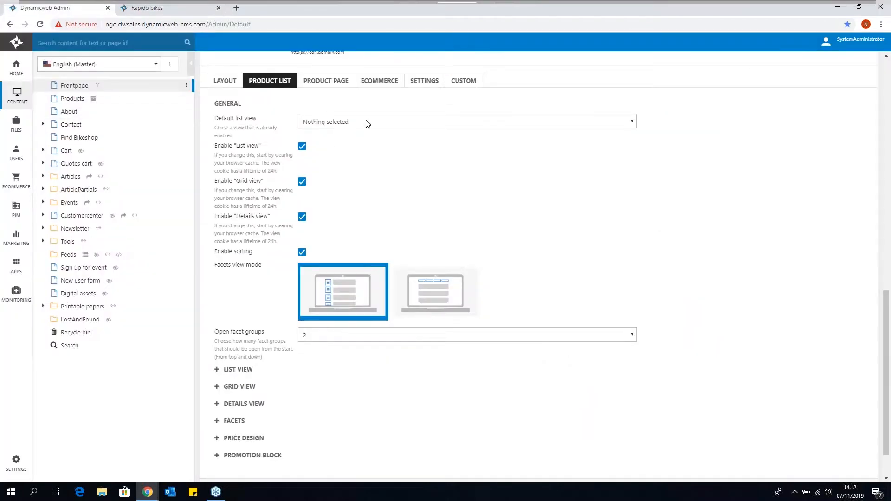
{"action": "left_click", "coordinate": [369, 122]}
{"action": "left_click", "coordinate": [464, 213]}
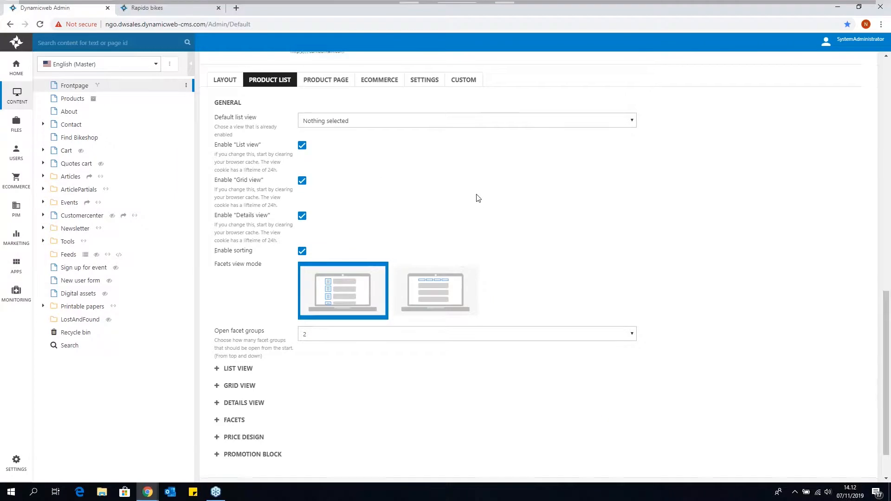
Expand the Grid view settings of the product list and try the "4 column grid - view button" layout
{"action": "scroll", "coordinate": [478, 199], "scroll_direction": "down", "scroll_amount": 1}
{"action": "left_click", "coordinate": [230, 332]}
{"action": "scroll", "coordinate": [342, 308], "scroll_direction": "down", "scroll_amount": 2}
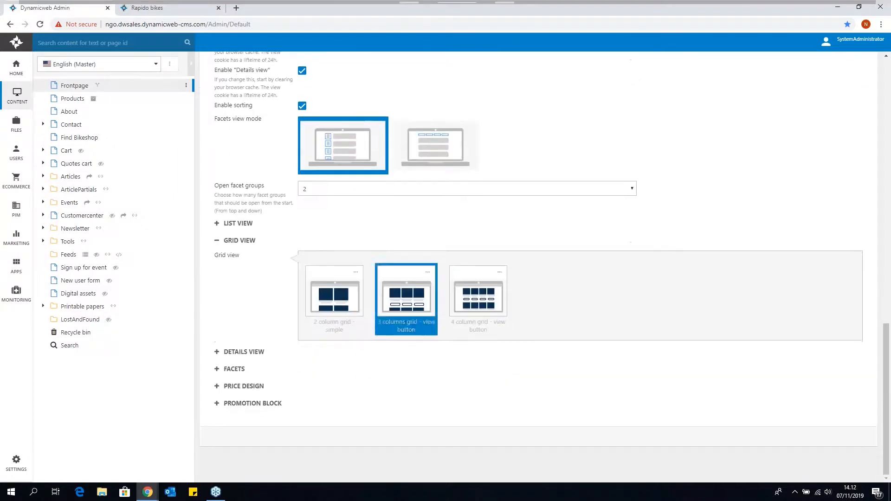
{"action": "left_click", "coordinate": [488, 299]}
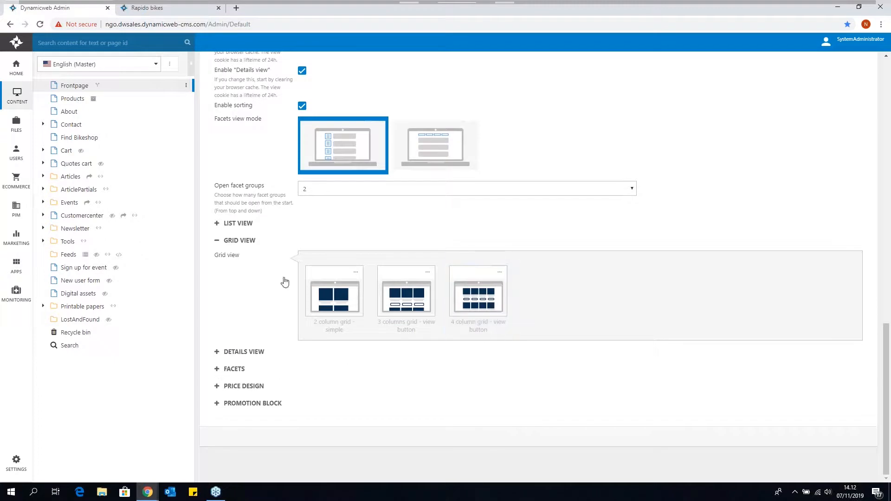
Check the choices for the number of open facet groups and compare them with the filters on the public Products page
{"action": "scroll", "coordinate": [344, 232], "scroll_direction": "up", "scroll_amount": 1}
{"action": "scroll", "coordinate": [306, 161], "scroll_direction": "up", "scroll_amount": 1}
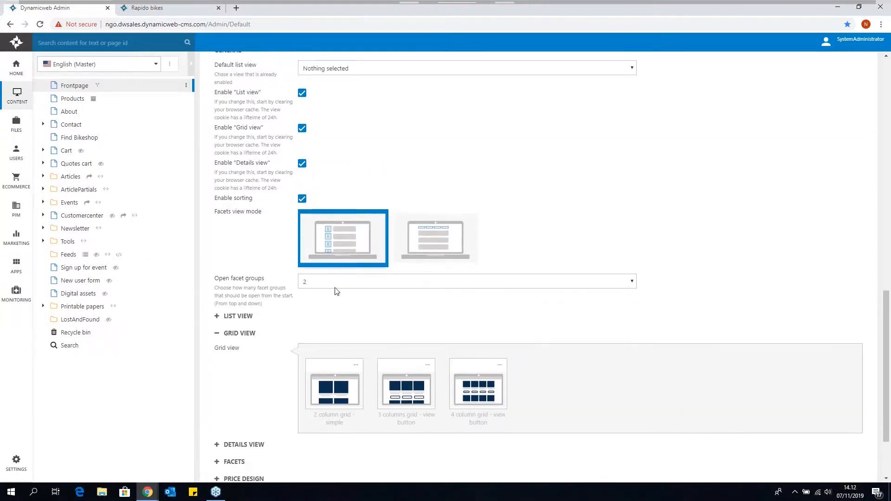
{"action": "left_click", "coordinate": [338, 282]}
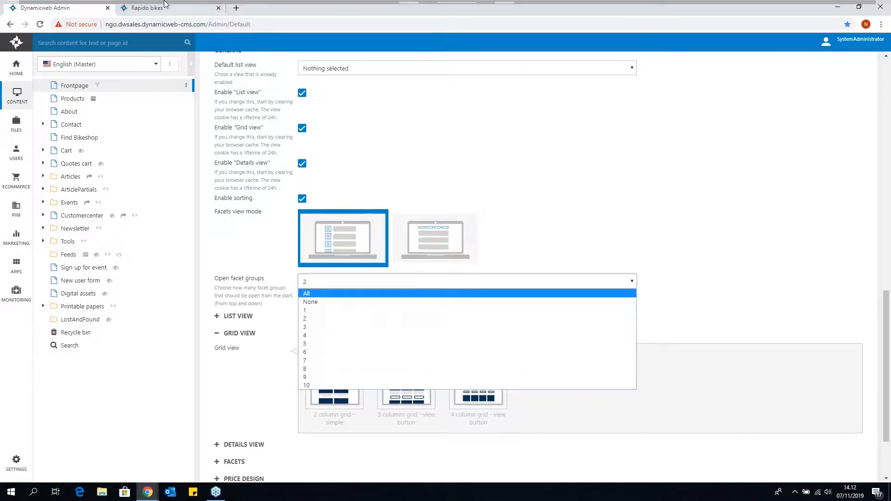
{"action": "left_click", "coordinate": [158, 7]}
{"action": "scroll", "coordinate": [322, 203], "scroll_direction": "up", "scroll_amount": 2}
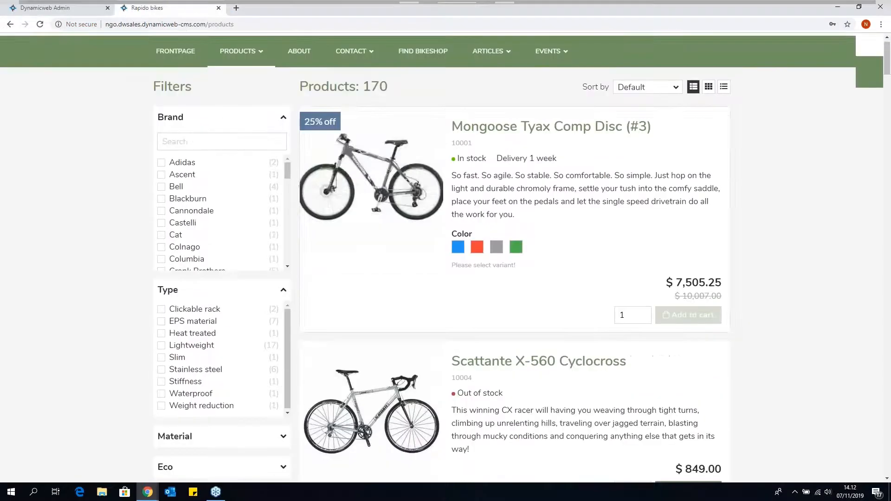
Return to Dynamicweb Admin and bring up the top section of the website's product page settings
{"action": "left_click", "coordinate": [57, 8]}
{"action": "scroll", "coordinate": [216, 256], "scroll_direction": "down", "scroll_amount": 2}
{"action": "scroll", "coordinate": [286, 242], "scroll_direction": "up", "scroll_amount": 7}
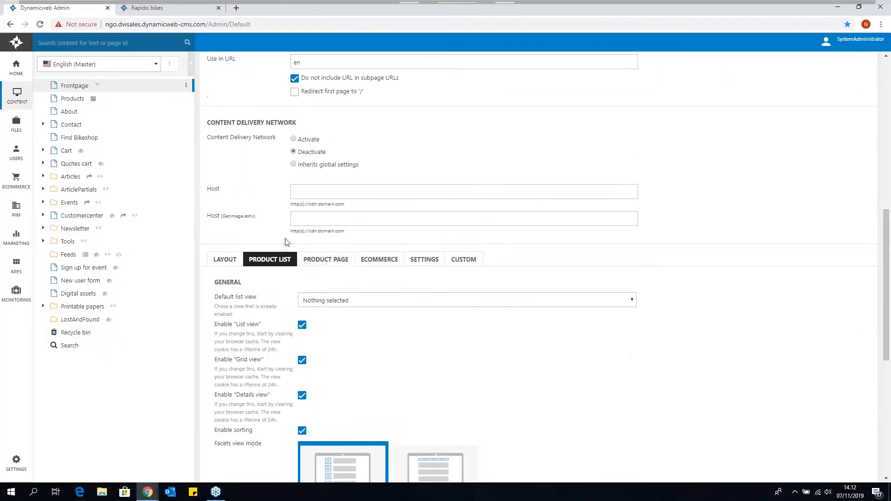
{"action": "left_click", "coordinate": [329, 264]}
{"action": "scroll", "coordinate": [246, 235], "scroll_direction": "down", "scroll_amount": 2}
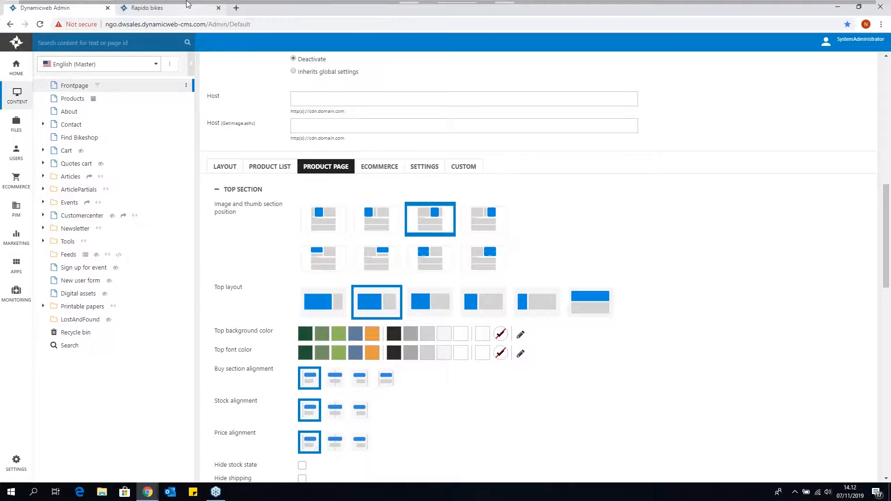
Open the Mongoose Tyax Comp Disc (#3) product page on the public site and examine its short description
{"action": "left_click", "coordinate": [167, 7]}
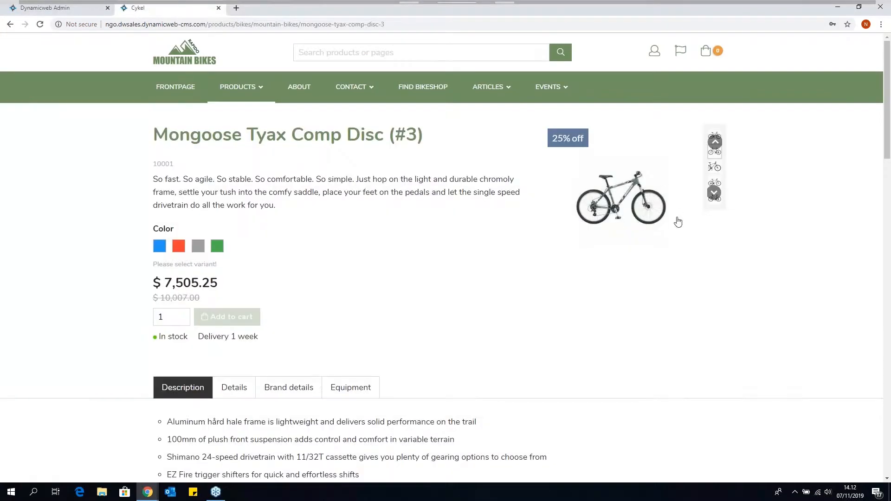
{"action": "left_click_drag", "start_coordinate": [155, 177], "coordinate": [286, 211]}
{"action": "left_click", "coordinate": [294, 218]}
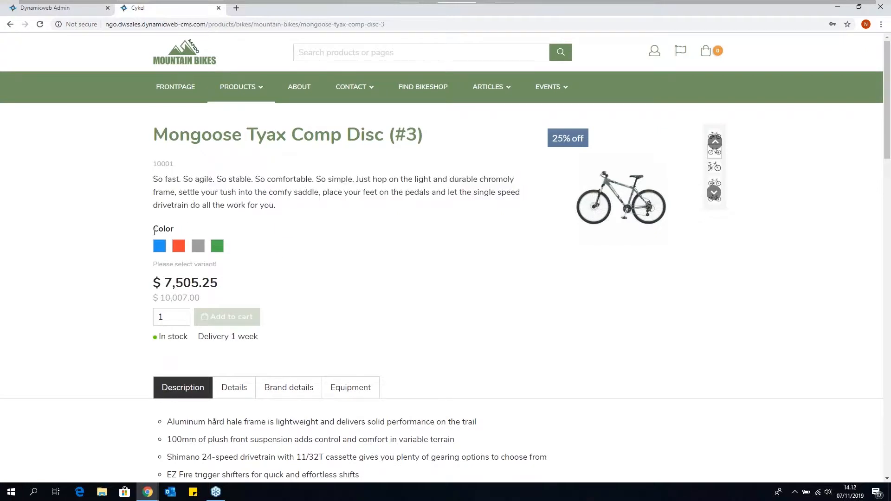
Examine the product's details, brand details, equipment and description, and the videos section beneath them
{"action": "scroll", "coordinate": [367, 270], "scroll_direction": "down", "scroll_amount": 2}
{"action": "left_click", "coordinate": [243, 296]}
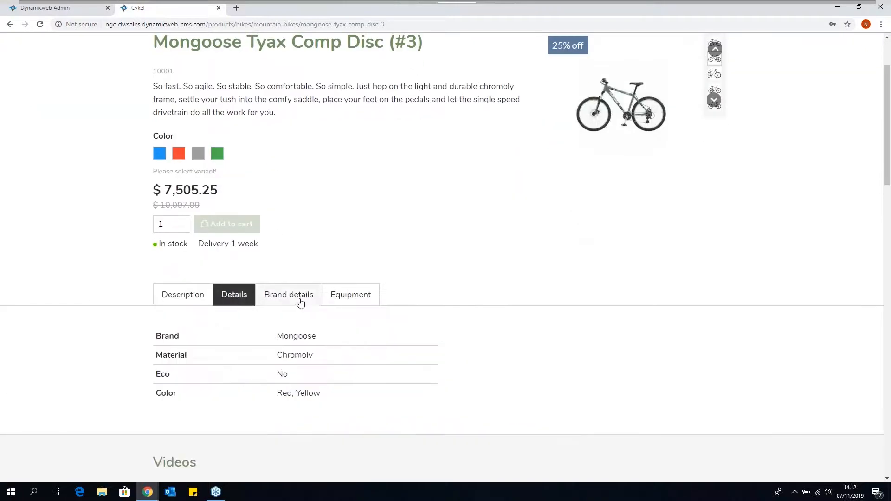
{"action": "left_click", "coordinate": [301, 303]}
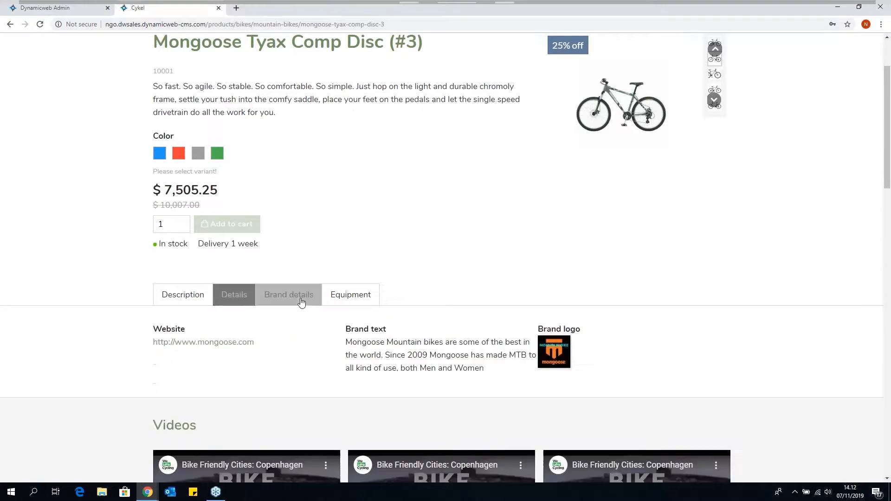
{"action": "left_click", "coordinate": [355, 297]}
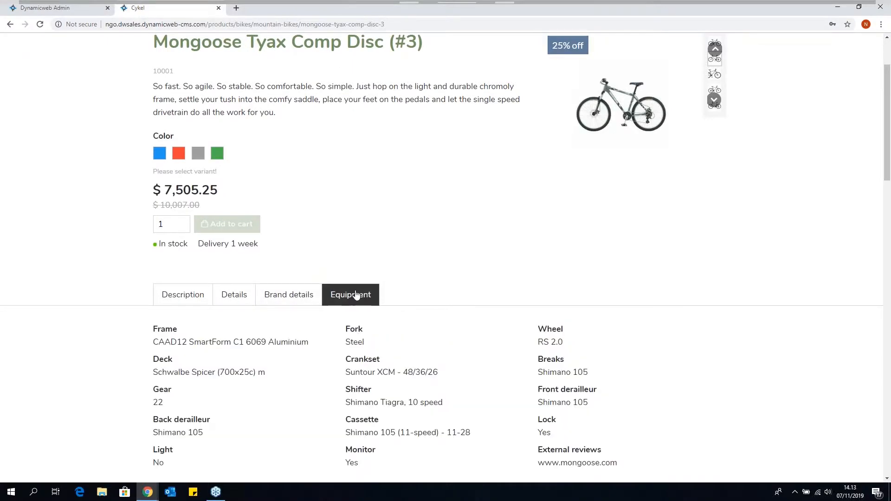
{"action": "scroll", "coordinate": [355, 297], "scroll_direction": "down", "scroll_amount": 2}
{"action": "left_click", "coordinate": [238, 205]}
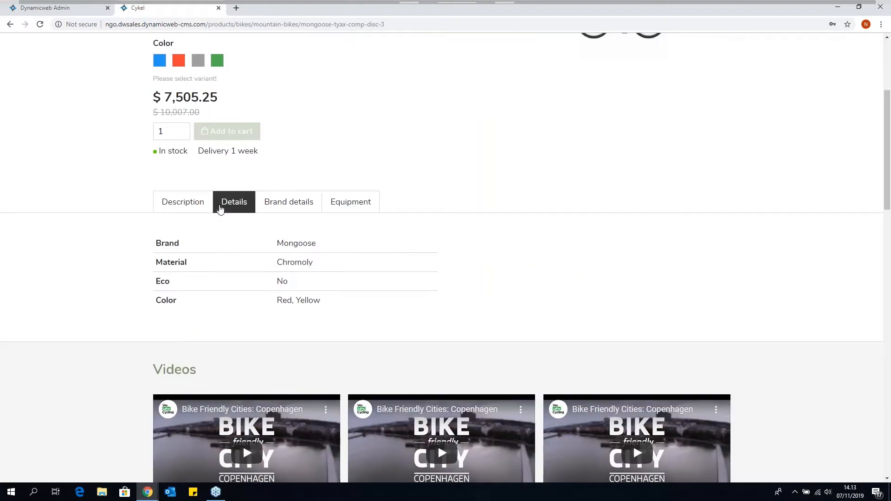
{"action": "left_click", "coordinate": [191, 207]}
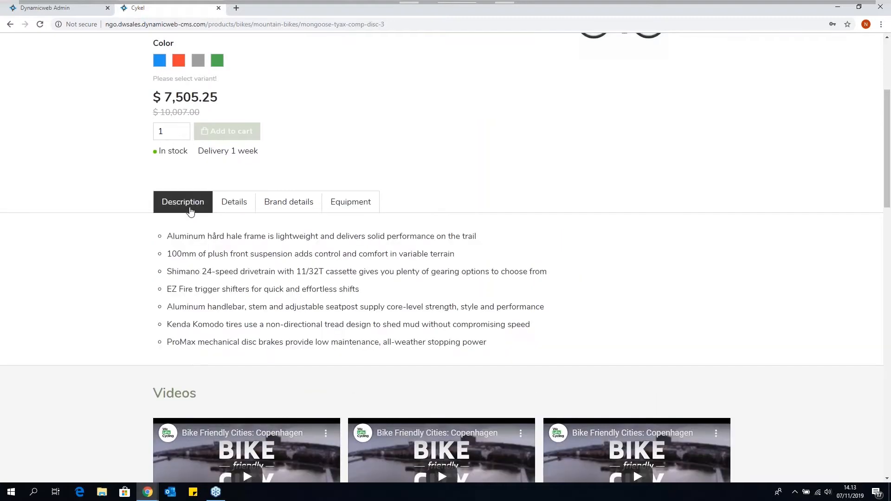
{"action": "scroll", "coordinate": [191, 214], "scroll_direction": "up", "scroll_amount": 1}
{"action": "scroll", "coordinate": [754, 278], "scroll_direction": "down", "scroll_amount": 5}
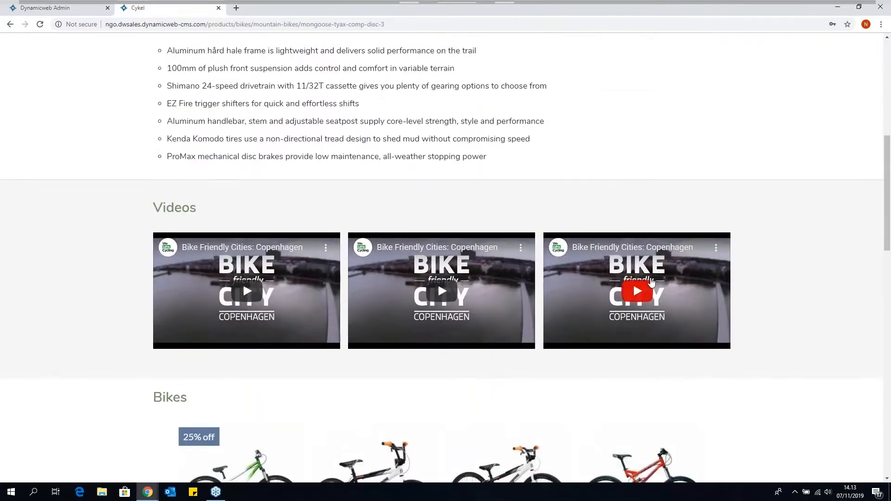
View the related bikes below the product's videos, and compare them with the Details layout settings for product pages in Dynamicweb Admin
{"action": "scroll", "coordinate": [752, 278], "scroll_direction": "down", "scroll_amount": 3}
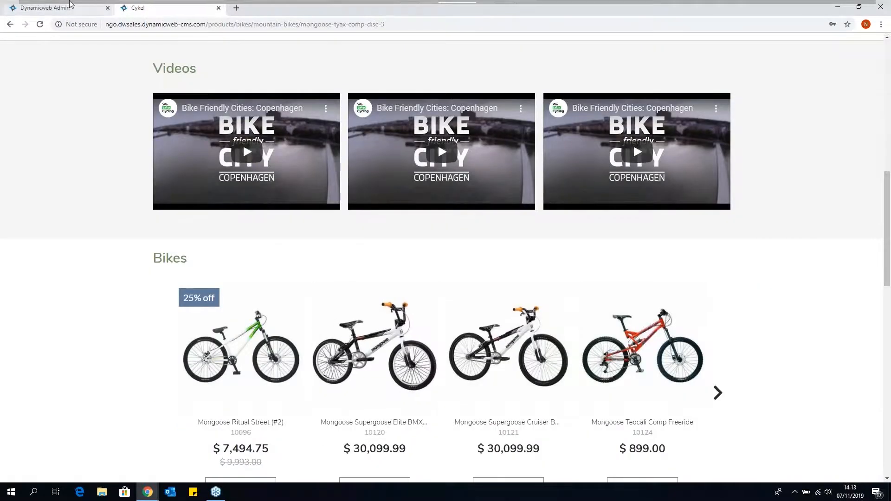
{"action": "left_click", "coordinate": [95, 5]}
{"action": "scroll", "coordinate": [437, 225], "scroll_direction": "down", "scroll_amount": 9}
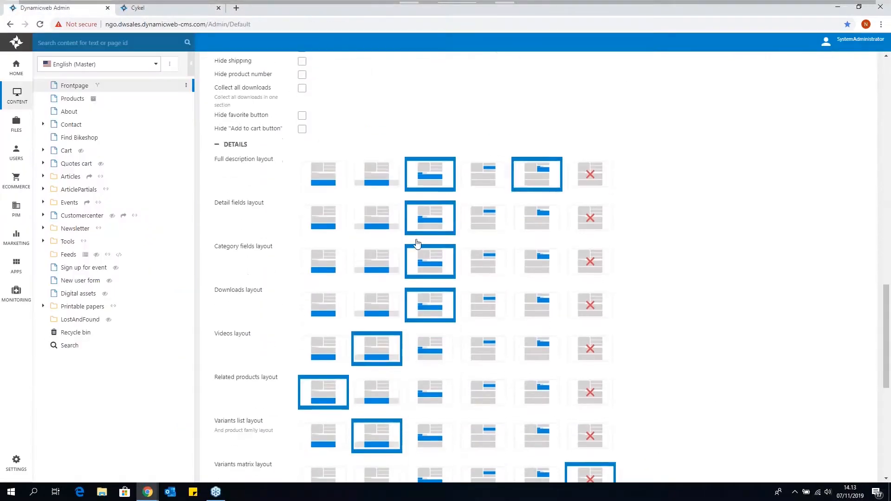
{"action": "scroll", "coordinate": [324, 402], "scroll_direction": "down", "scroll_amount": 2}
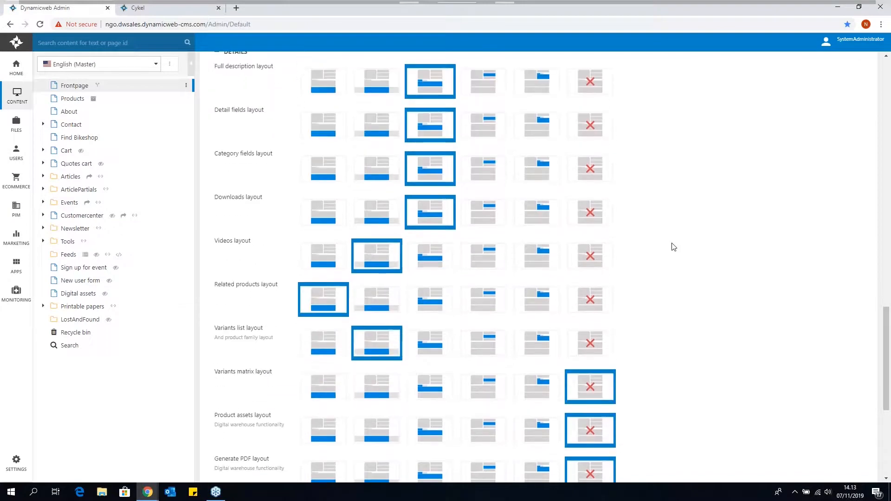
{"action": "left_click_drag", "start_coordinate": [884, 333], "coordinate": [859, 270]}
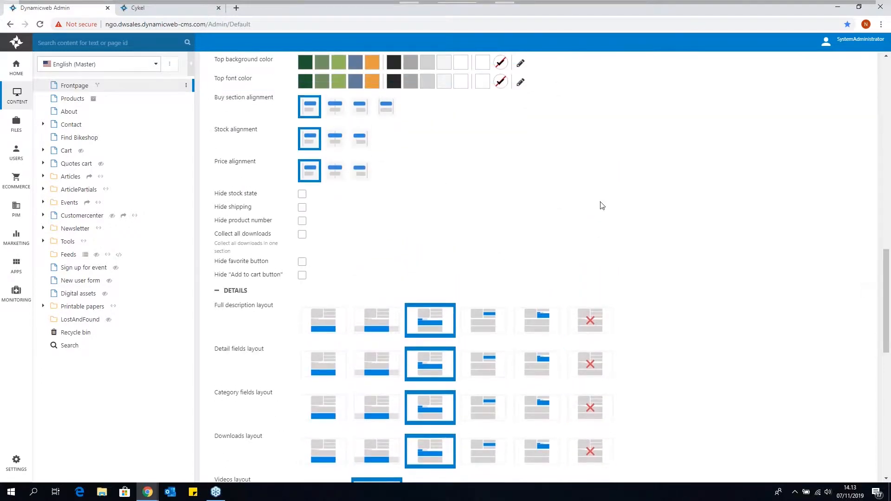
Review the product page's top section options and return to the beginning of the English website settings
{"action": "left_click", "coordinate": [543, 330]}
{"action": "scroll", "coordinate": [553, 222], "scroll_direction": "up", "scroll_amount": 3}
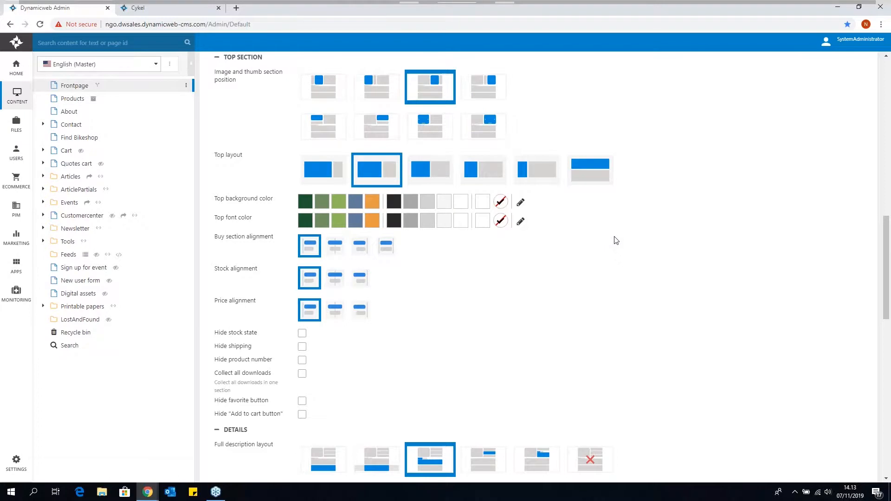
{"action": "scroll", "coordinate": [616, 240], "scroll_direction": "up", "scroll_amount": 5}
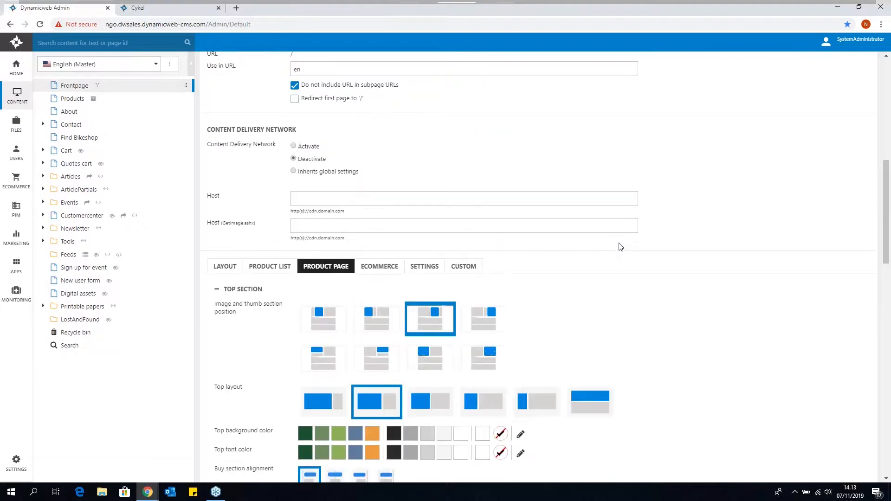
{"action": "scroll", "coordinate": [620, 246], "scroll_direction": "up", "scroll_amount": 8}
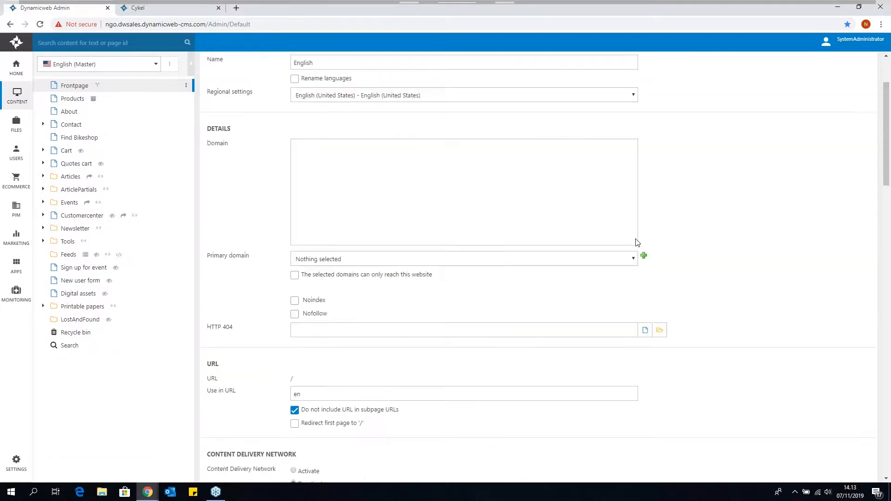
{"action": "scroll", "coordinate": [621, 246], "scroll_direction": "up", "scroll_amount": 1}
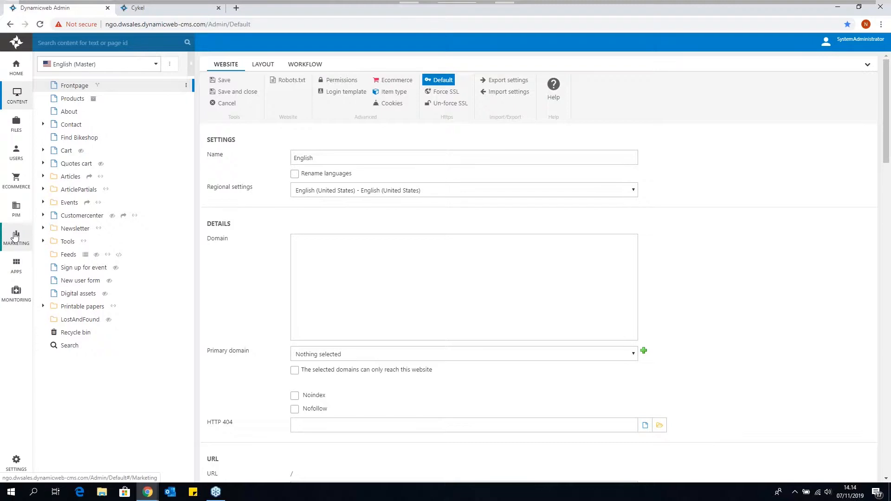
Revisit the beginning of the Mongoose Tyax Comp Disc (#3) page on the public site and return to Dynamicweb Admin
{"action": "left_click", "coordinate": [138, 8]}
{"action": "scroll", "coordinate": [108, 254], "scroll_direction": "up", "scroll_amount": 10}
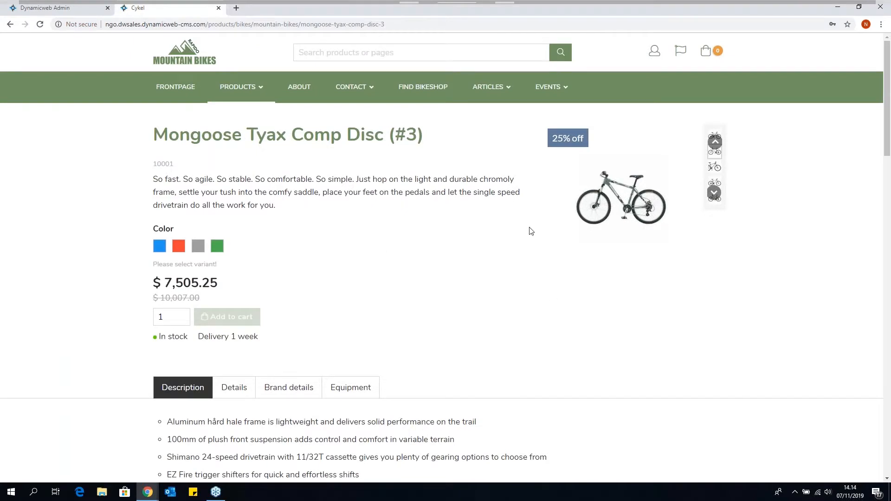
{"action": "left_click", "coordinate": [69, 8]}
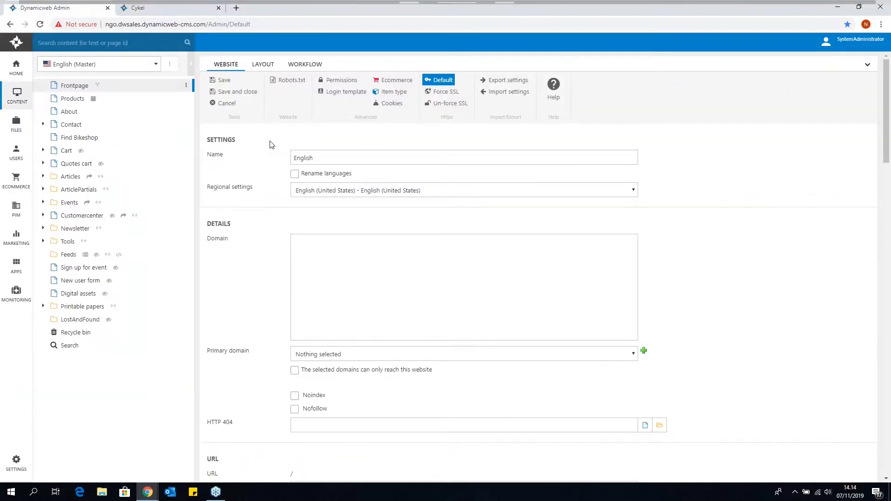
Look at the Marketing dashboard, and expand the list of smart searches in the Users area
{"action": "left_click", "coordinate": [16, 237]}
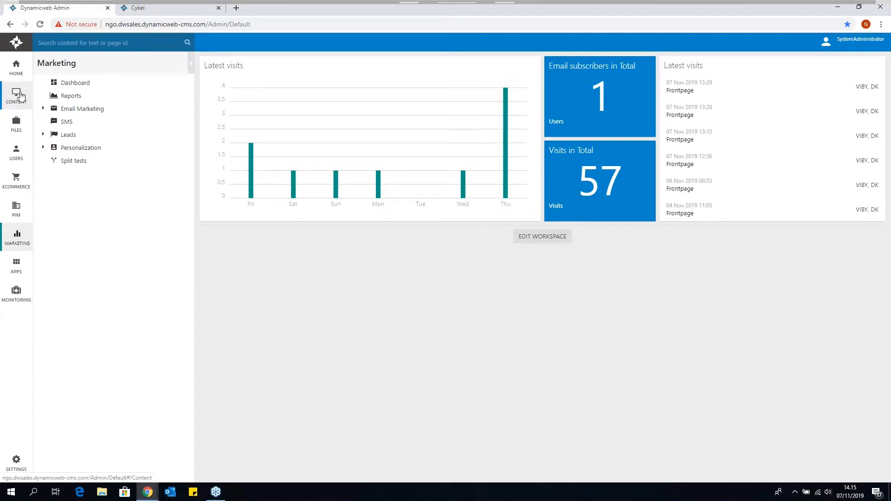
{"action": "left_click", "coordinate": [17, 157]}
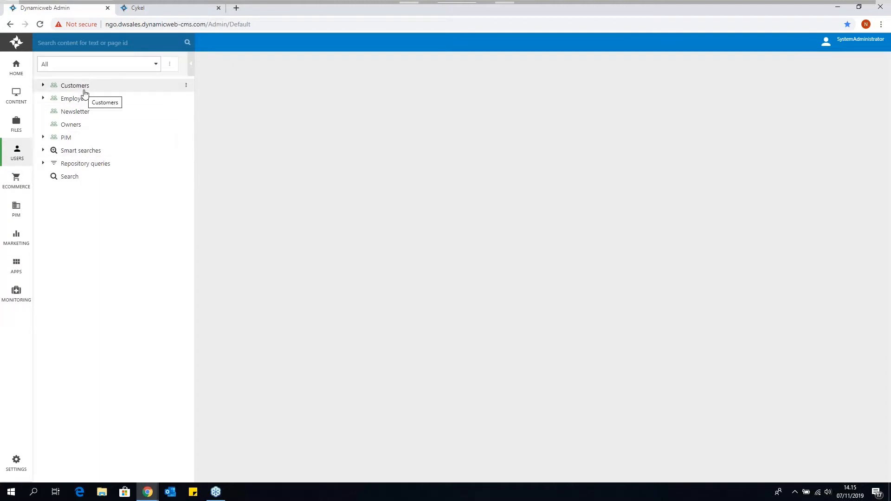
{"action": "left_click", "coordinate": [89, 154]}
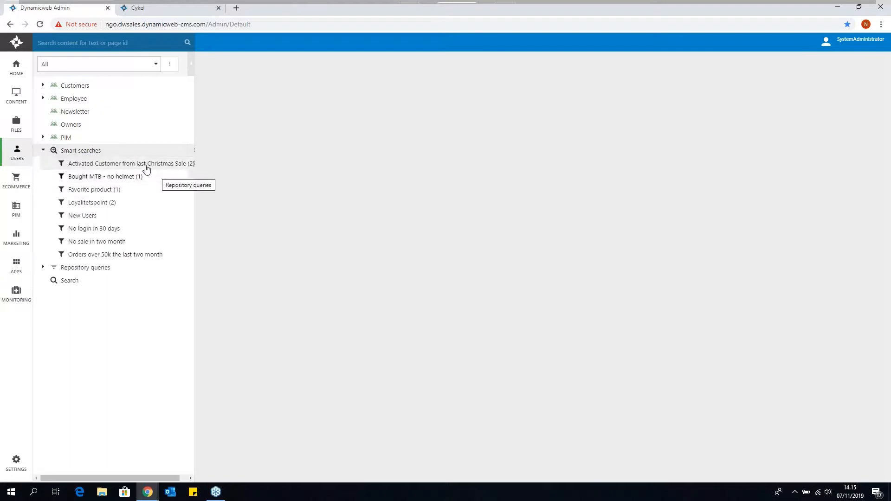
Start a new smart search, review the available rule fields and set its first rule to the field for adding a product to a favourite list
{"action": "right_click", "coordinate": [123, 152]}
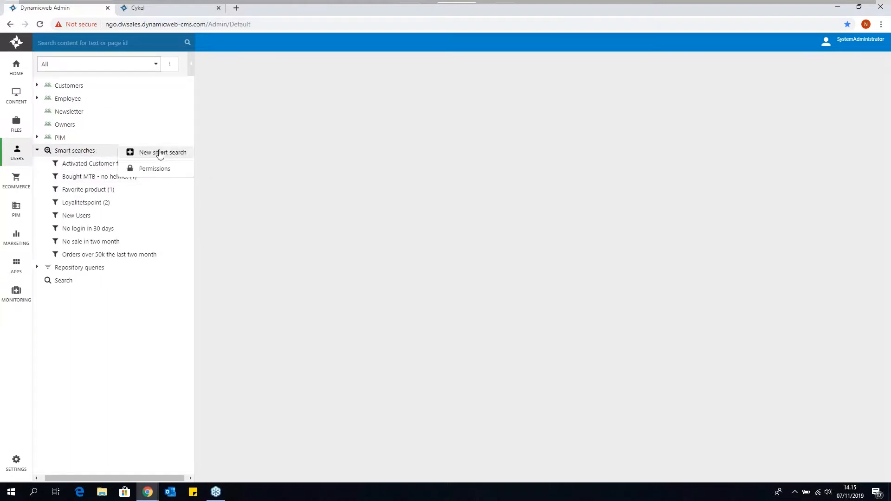
{"action": "left_click", "coordinate": [156, 152]}
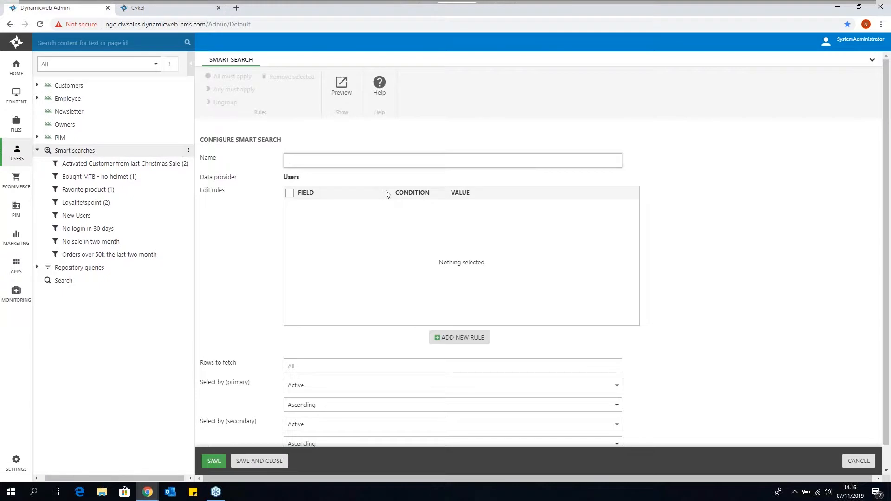
{"action": "left_click", "coordinate": [464, 338]}
{"action": "left_click", "coordinate": [371, 213]}
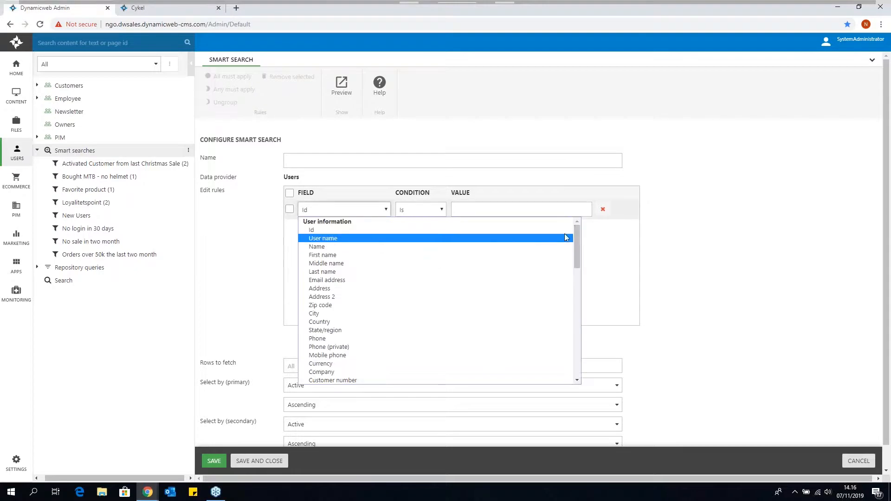
{"action": "left_click_drag", "start_coordinate": [580, 232], "coordinate": [575, 354]}
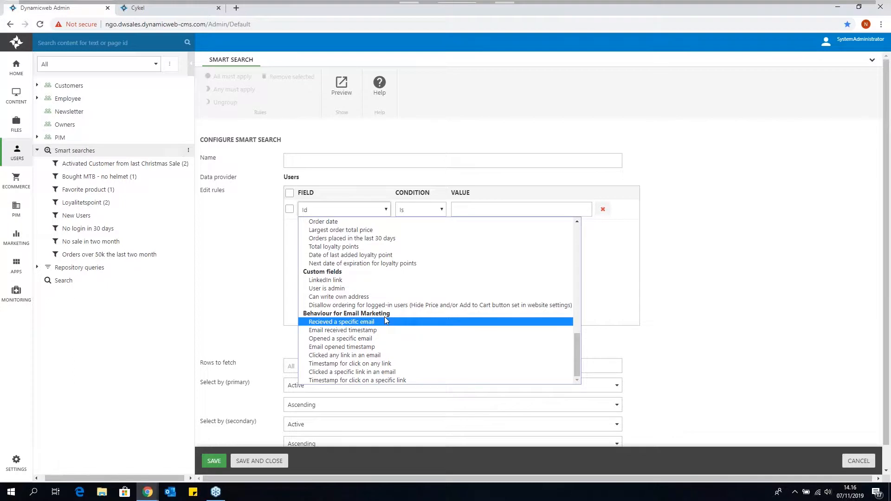
{"action": "left_click_drag", "start_coordinate": [577, 354], "coordinate": [598, 331]}
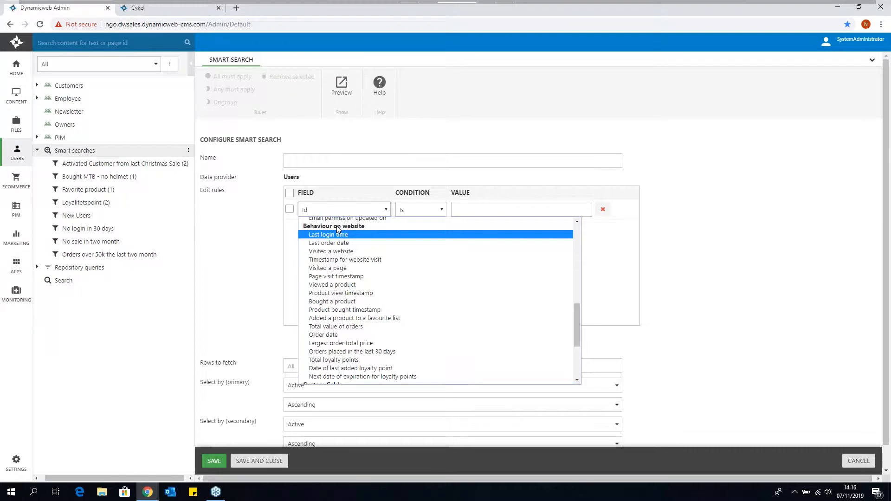
{"action": "left_click", "coordinate": [407, 318]}
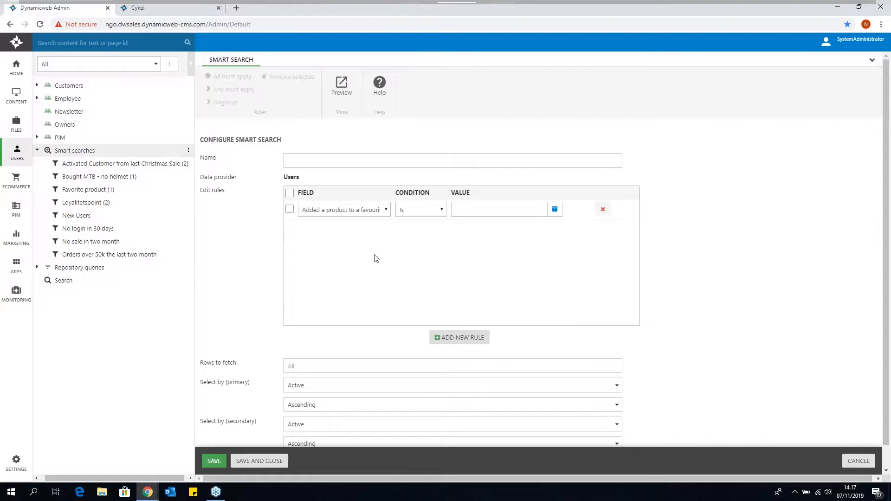
View the users matched by the Favorite product smart search, and open its configuration to examine the rule and the product selector
{"action": "left_click", "coordinate": [113, 190]}
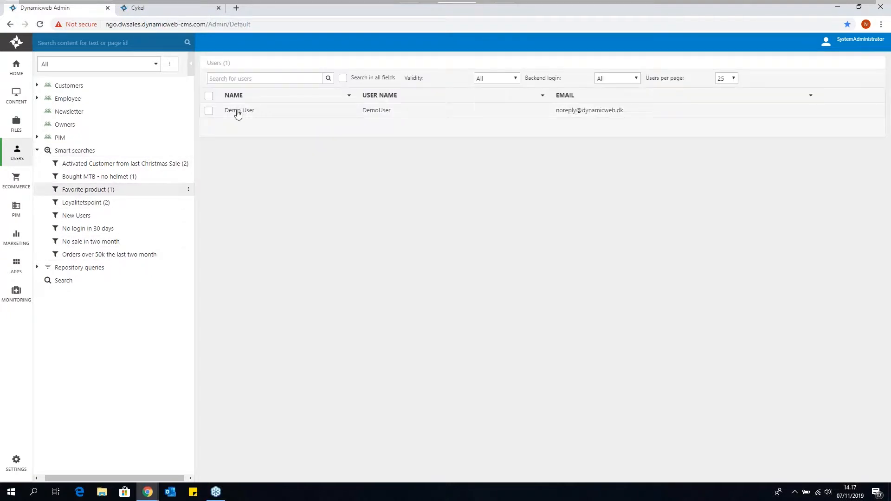
{"action": "left_click", "coordinate": [244, 117]}
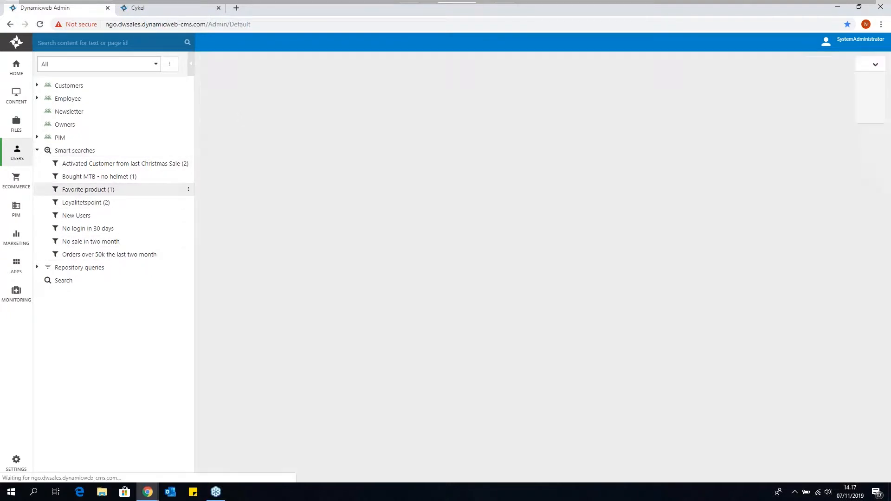
{"action": "left_click", "coordinate": [101, 193]}
{"action": "right_click", "coordinate": [119, 191]}
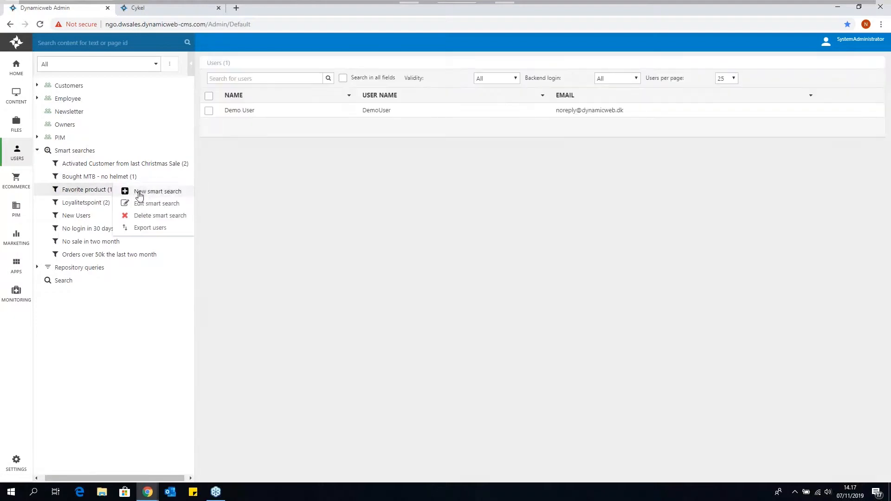
{"action": "left_click", "coordinate": [148, 204]}
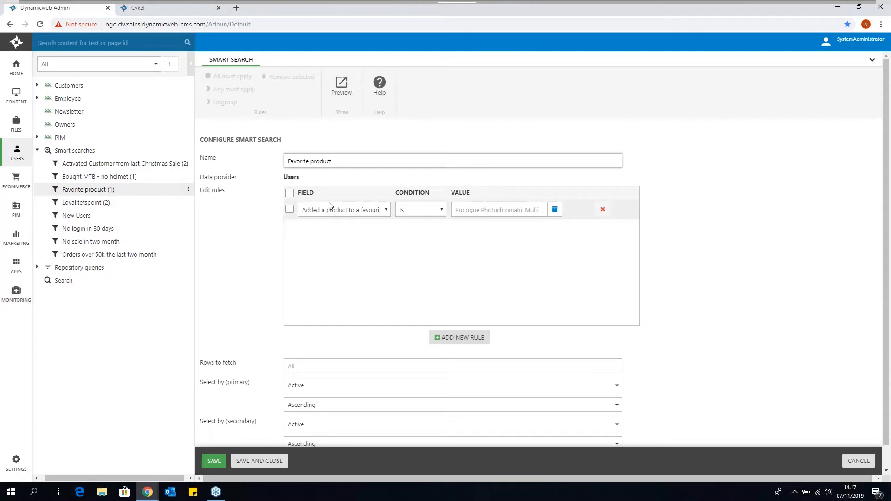
{"action": "left_click", "coordinate": [555, 209]}
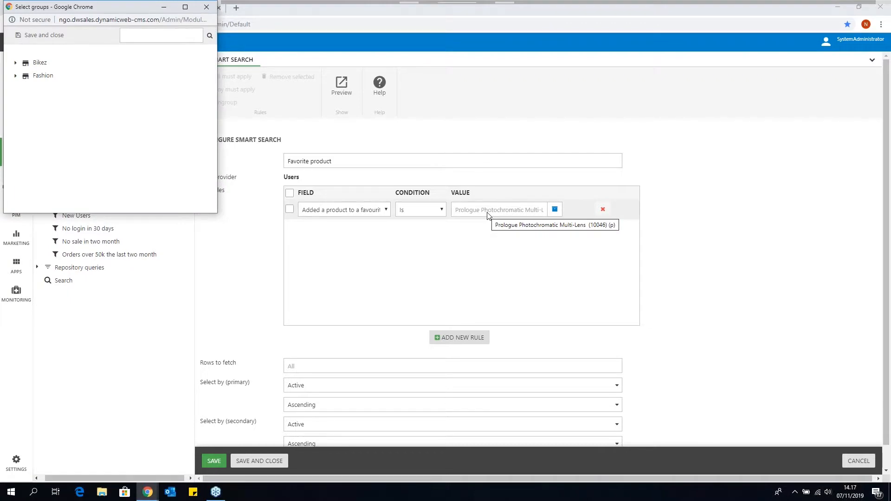
{"action": "left_click", "coordinate": [207, 6]}
View the Eyewear category under Accessories on the public site and go back to its Frontpage
{"action": "left_click", "coordinate": [167, 8]}
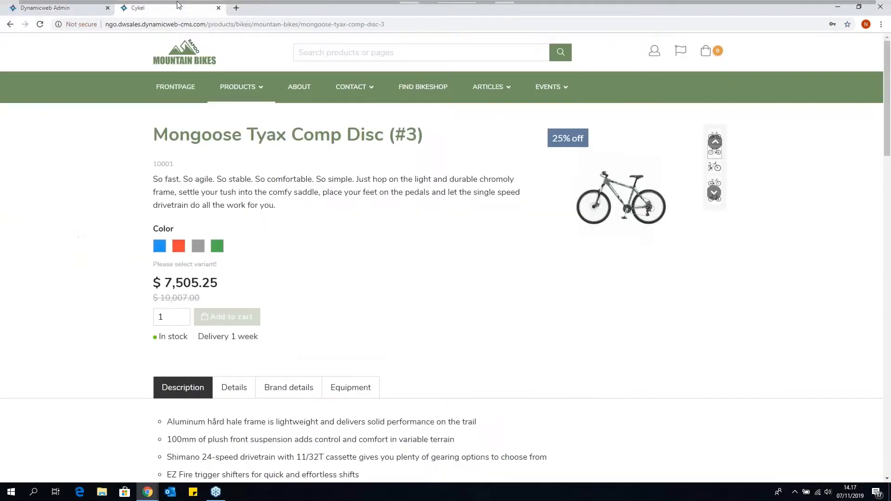
{"action": "mouse_move", "coordinate": [252, 132]}
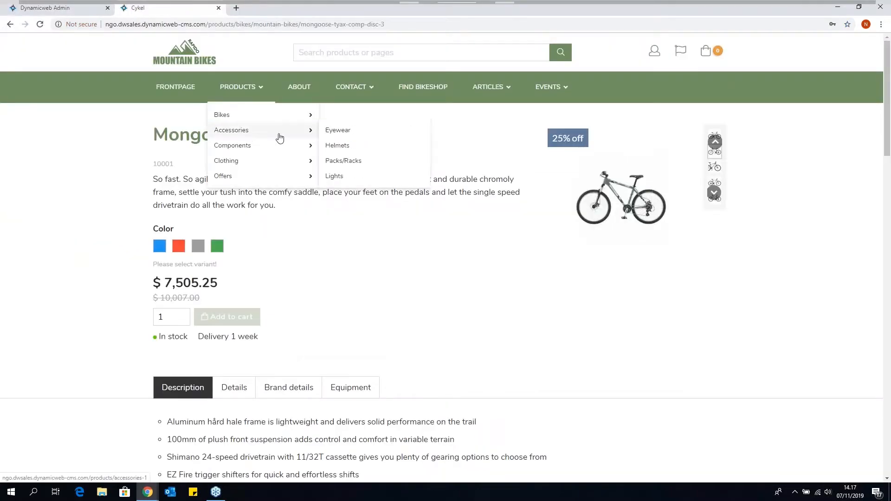
{"action": "left_click", "coordinate": [353, 140]}
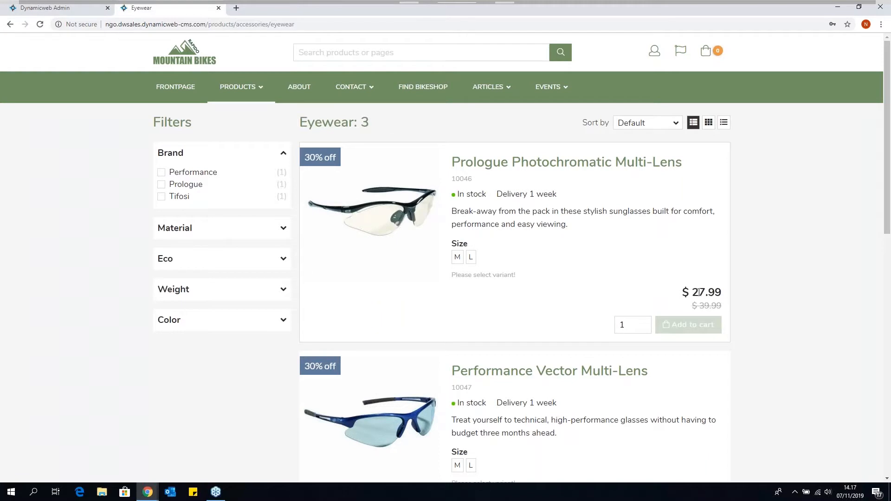
{"action": "left_click", "coordinate": [178, 92]}
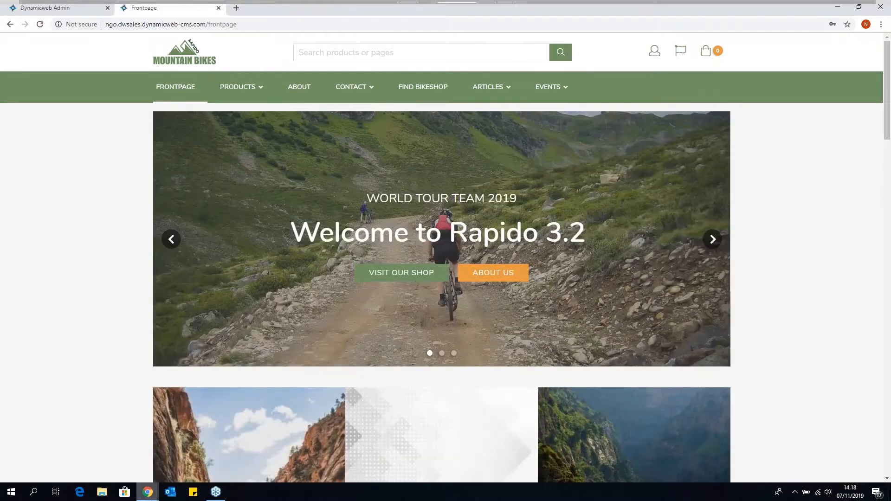
Return to Dynamicweb Admin and open the Frontpage's paragraph list in the Content area
{"action": "mouse_move", "coordinate": [148, 492]}
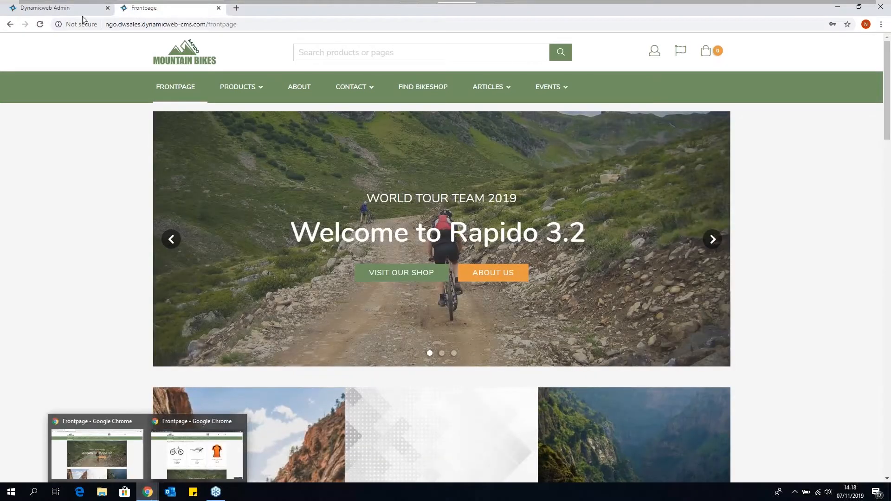
{"action": "left_click", "coordinate": [62, 7]}
{"action": "left_click", "coordinate": [20, 97]}
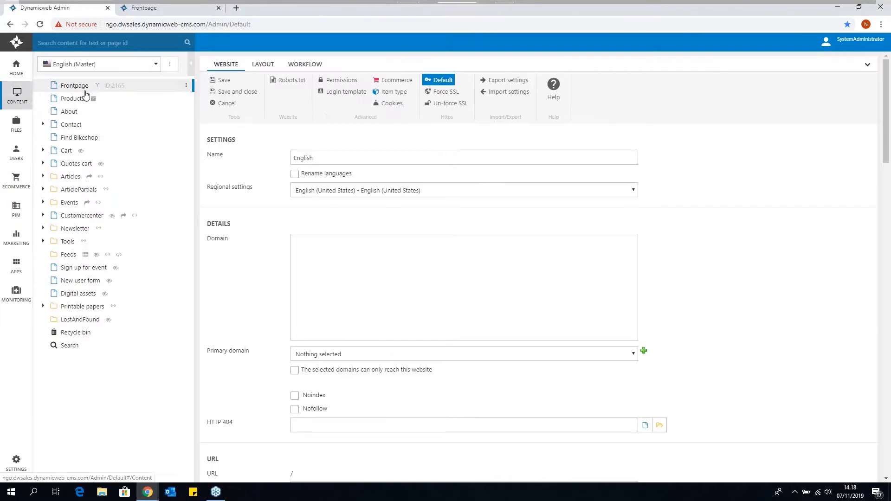
{"action": "left_click", "coordinate": [94, 87]}
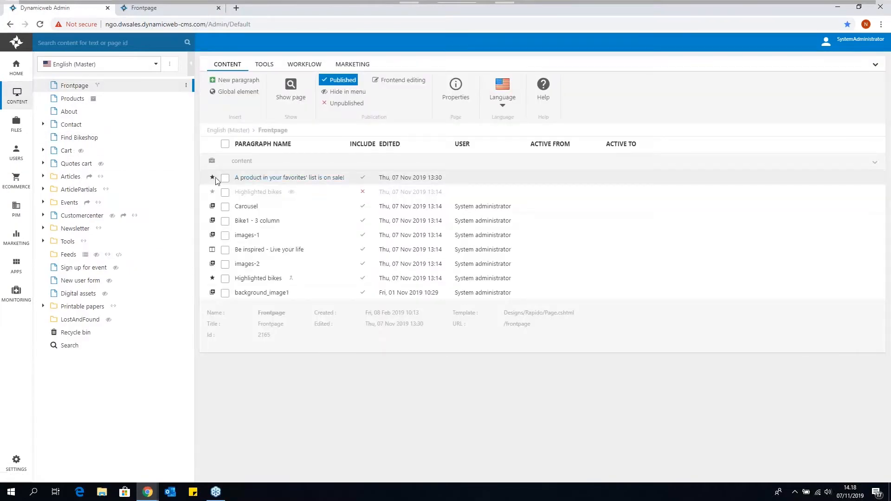
Switch to the logged-in Incognito shop window and examine the frontpage section "A product in your favorites' list is on sale!"
{"action": "left_click", "coordinate": [150, 498]}
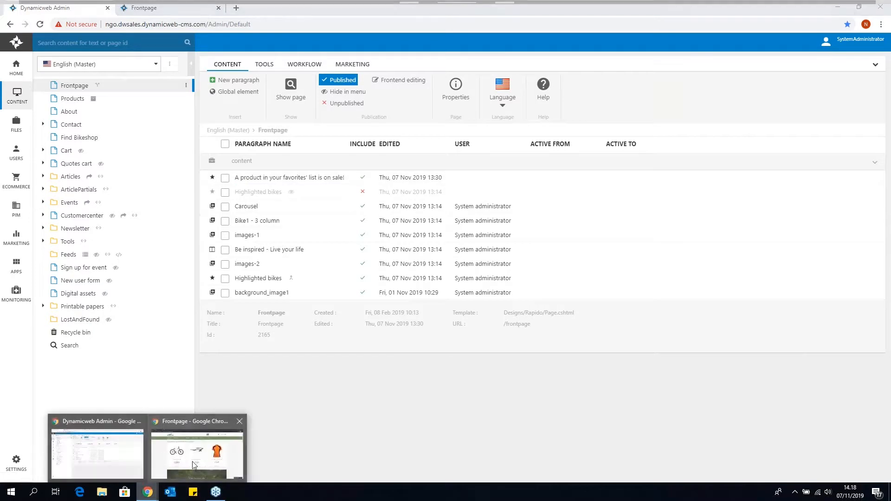
{"action": "left_click", "coordinate": [198, 449]}
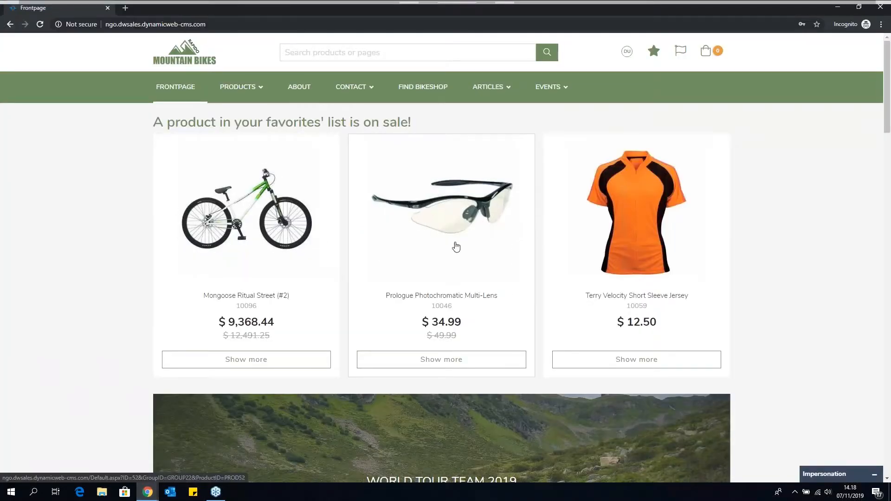
{"action": "scroll", "coordinate": [256, 141], "scroll_direction": "down", "scroll_amount": 3}
{"action": "scroll", "coordinate": [186, 146], "scroll_direction": "up", "scroll_amount": 4}
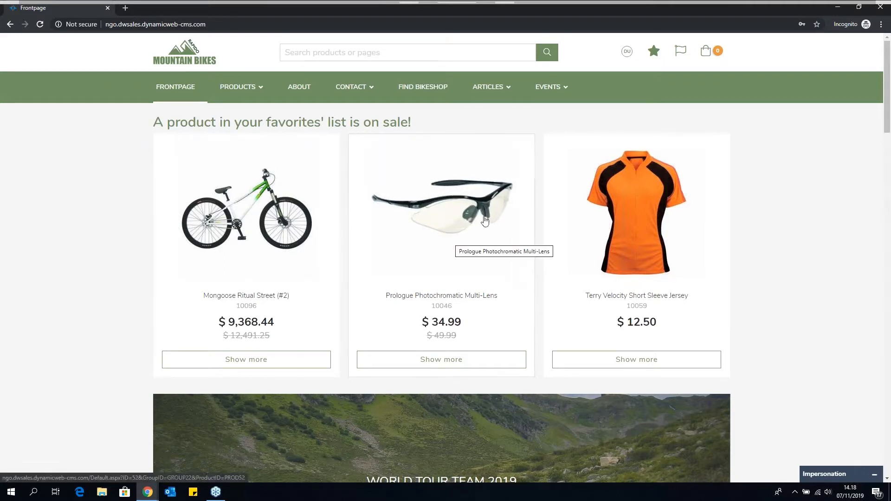
{"action": "left_click_drag", "start_coordinate": [154, 122], "coordinate": [435, 124]}
{"action": "left_click", "coordinate": [290, 130]}
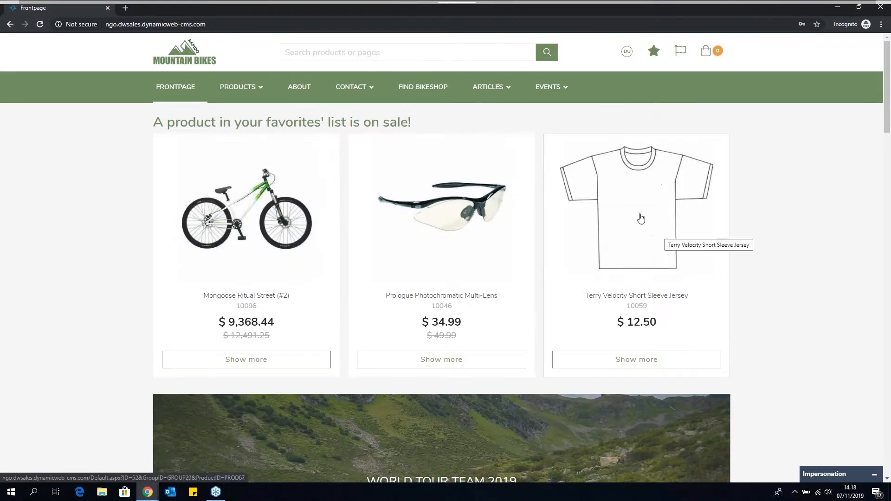
Open the Prologue Photochromatic Multi-Lens product from the favorites sale section and select size M to examine its discount and favorite mark
{"action": "left_click", "coordinate": [423, 251]}
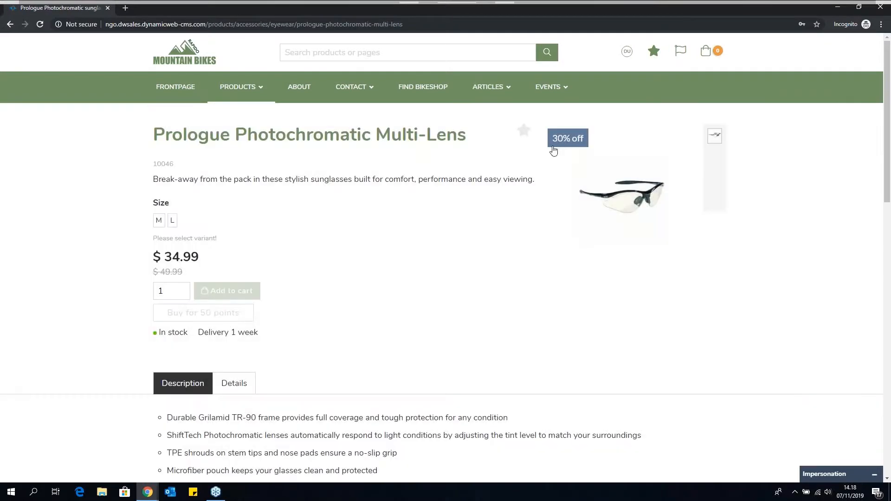
{"action": "scroll", "coordinate": [183, 283], "scroll_direction": "down", "scroll_amount": 1}
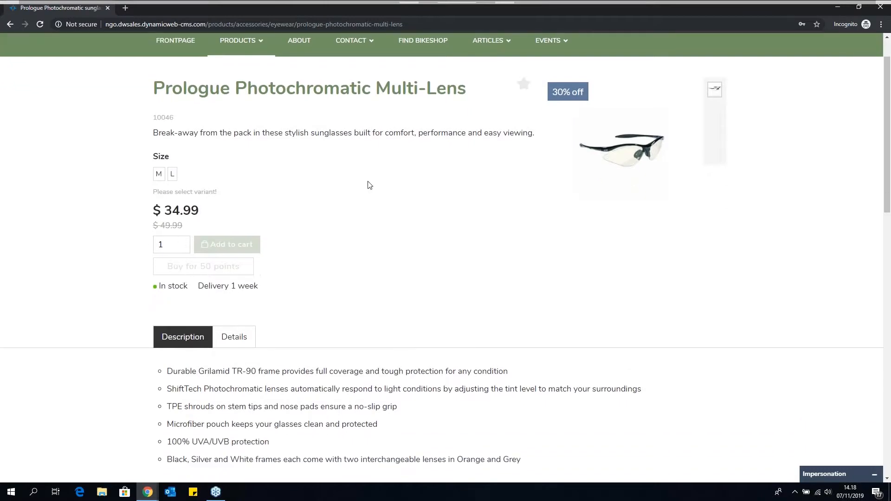
{"action": "scroll", "coordinate": [370, 185], "scroll_direction": "up", "scroll_amount": 1}
{"action": "left_click", "coordinate": [159, 242]}
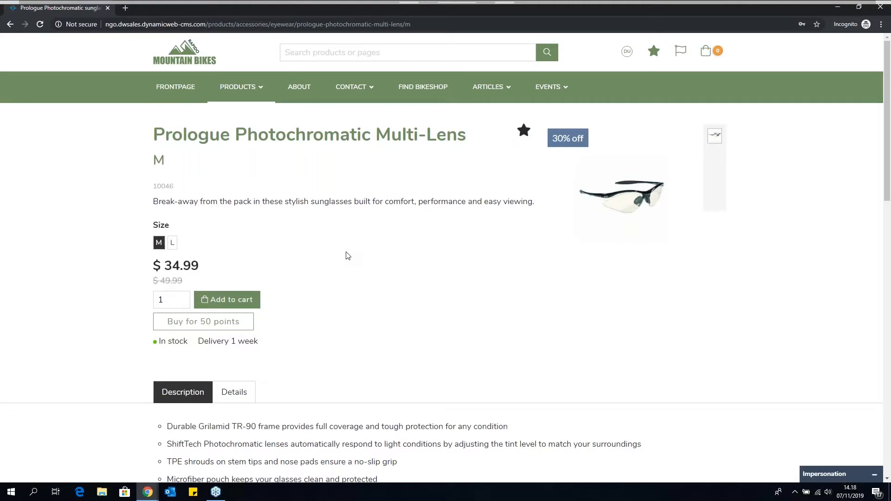
Return to the Users area in Dynamicweb Admin and set the Favorite product smart search's rule field to "Viewed a product"
{"action": "mouse_move", "coordinate": [147, 492]}
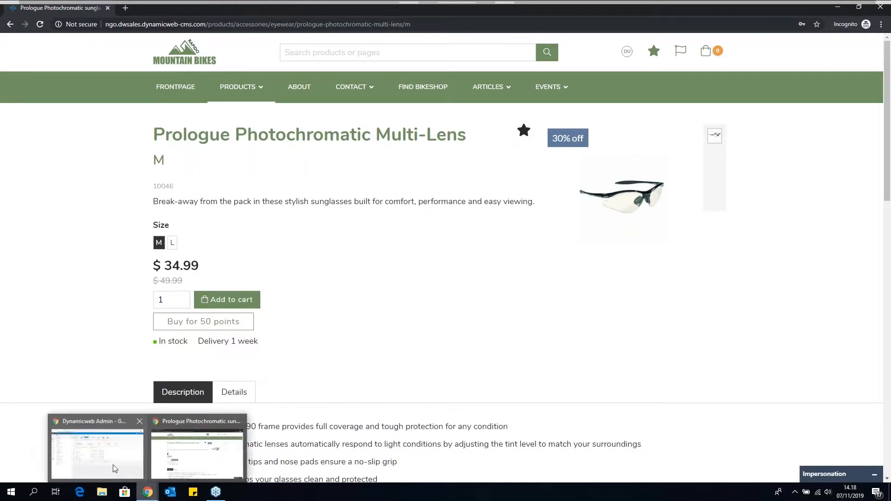
{"action": "left_click", "coordinate": [115, 469]}
{"action": "left_click", "coordinate": [17, 152]}
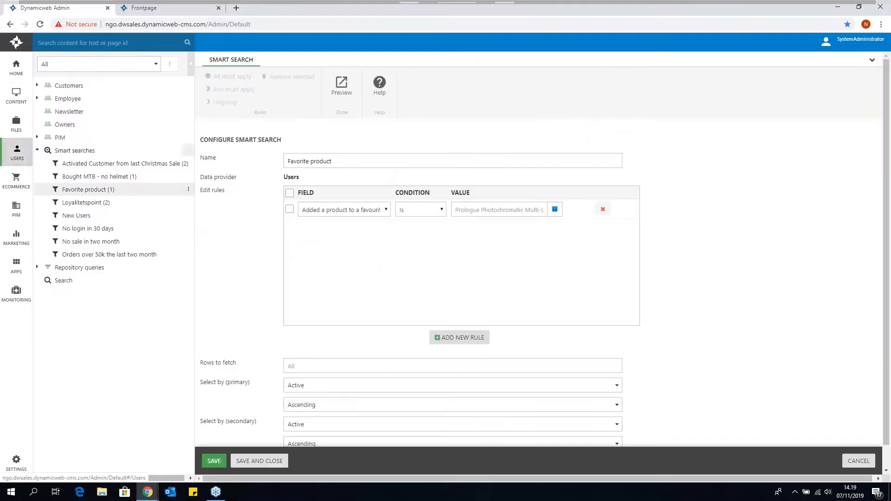
{"action": "left_click", "coordinate": [378, 211]}
{"action": "scroll", "coordinate": [580, 291], "scroll_direction": "down", "scroll_amount": 5}
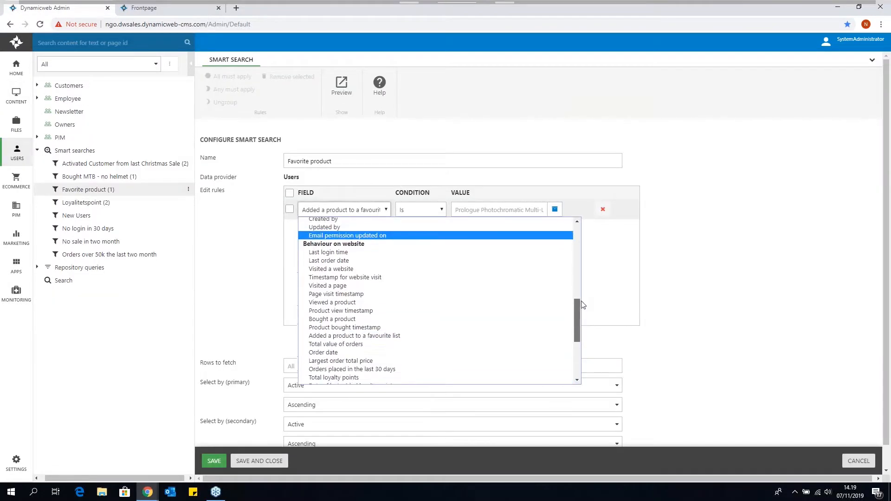
{"action": "scroll", "coordinate": [582, 302], "scroll_direction": "down", "scroll_amount": 1}
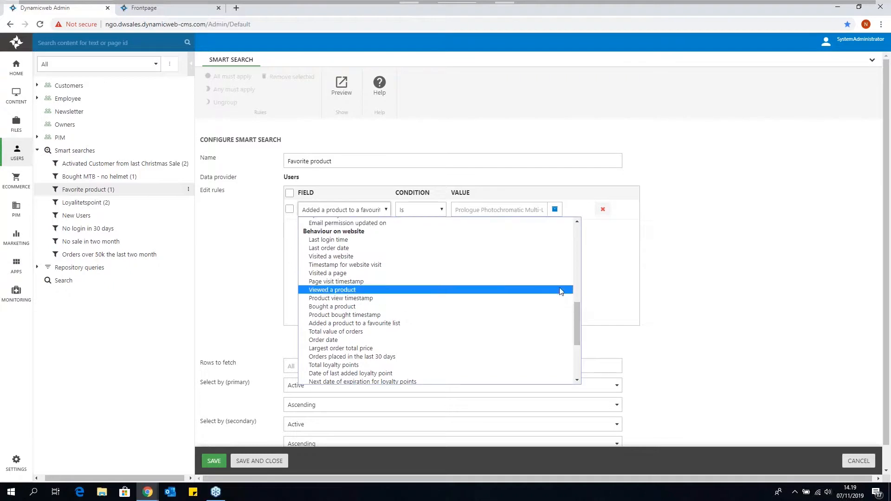
{"action": "left_click", "coordinate": [533, 292]}
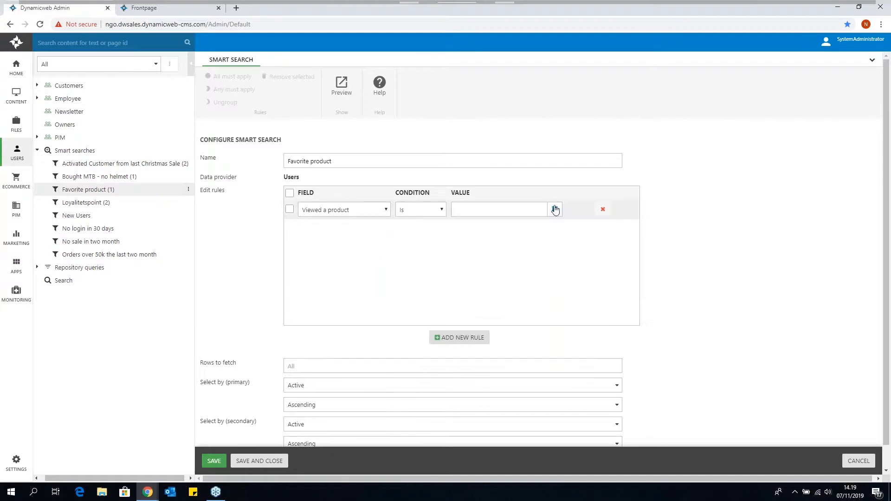
Choose Scattante X-560 Cyclocross (10004) from Bikez > Bikes > Road bikes as the value of the "Viewed a product" rule
{"action": "left_click", "coordinate": [555, 210]}
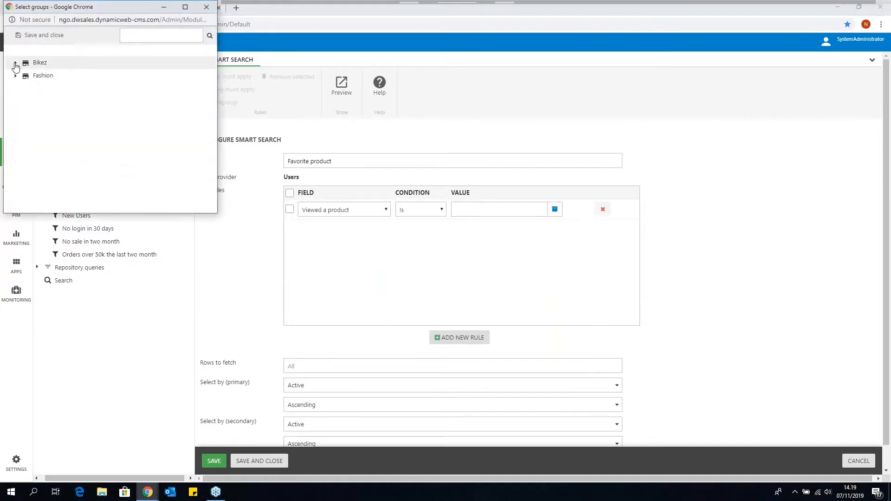
{"action": "left_click", "coordinate": [15, 63]}
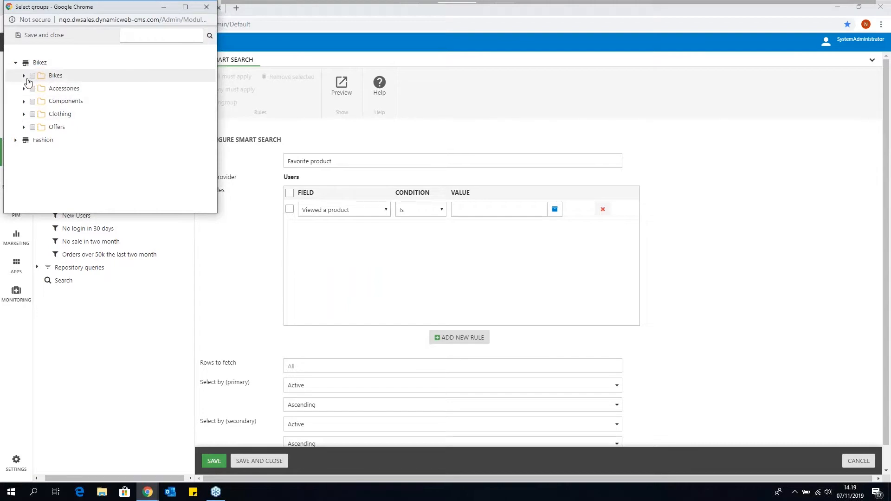
{"action": "left_click", "coordinate": [24, 76]}
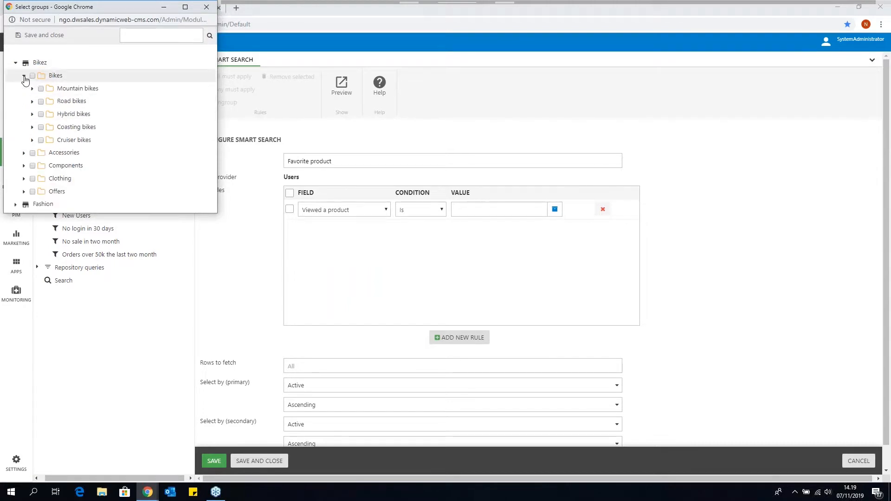
{"action": "left_click", "coordinate": [32, 101]}
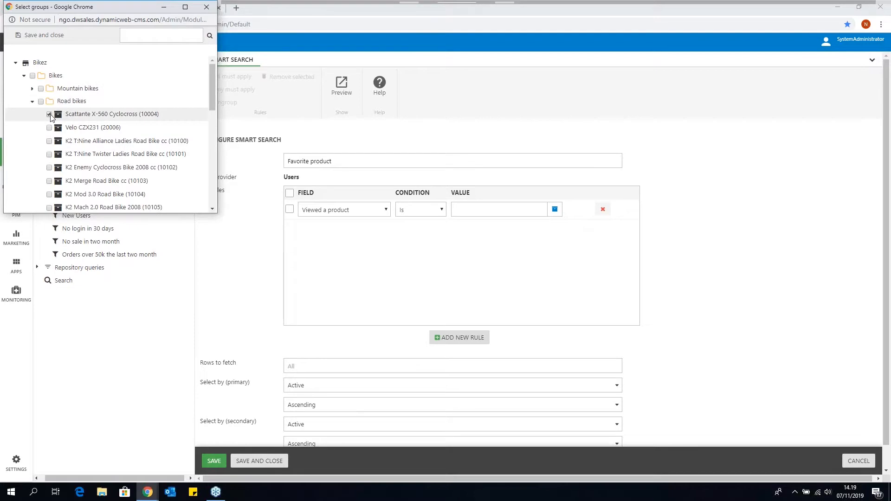
{"action": "left_click", "coordinate": [49, 114]}
{"action": "left_click", "coordinate": [42, 35]}
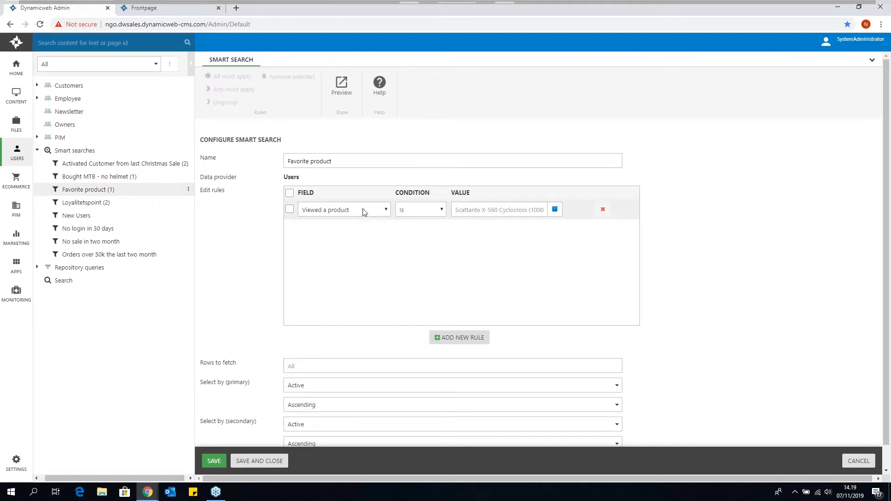
Add a second smart search rule on State/region, select both rules to show the grouping options, and discard the configuration changes
{"action": "left_click", "coordinate": [454, 338]}
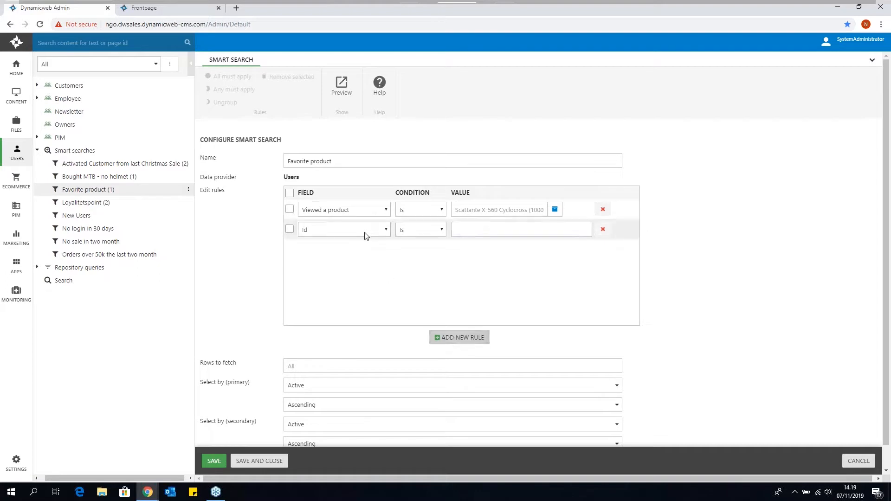
{"action": "left_click", "coordinate": [366, 230]}
{"action": "mouse_move", "coordinate": [579, 254]}
{"action": "left_mouse_down"}
{"action": "mouse_move", "coordinate": [581, 288]}
{"action": "mouse_move", "coordinate": [585, 259]}
{"action": "left_mouse_up"}
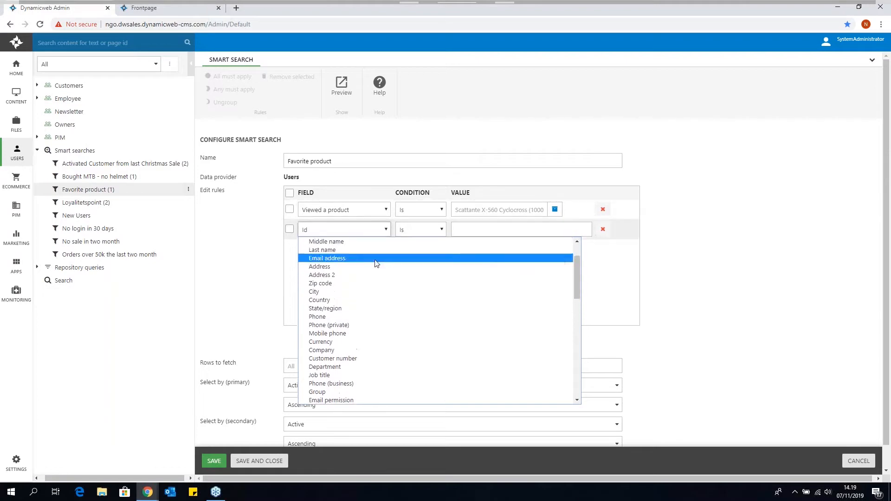
{"action": "left_click", "coordinate": [379, 308]}
{"action": "left_click", "coordinate": [505, 230]}
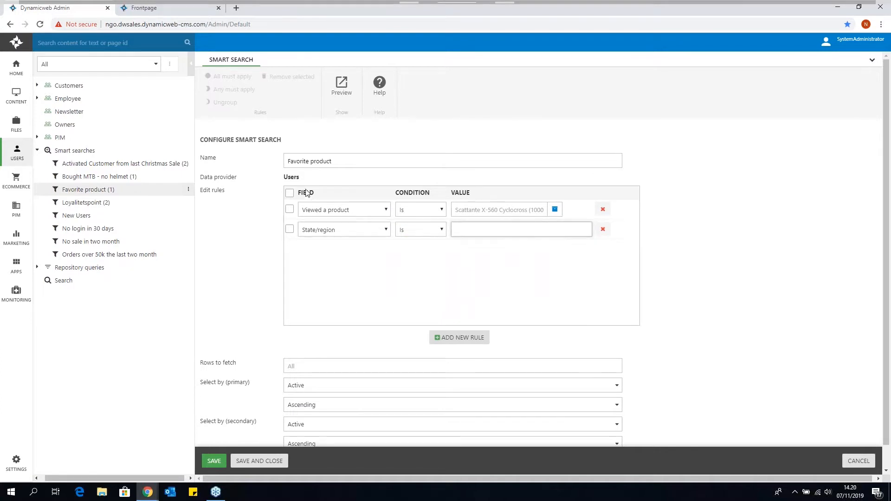
{"action": "left_click", "coordinate": [290, 193]}
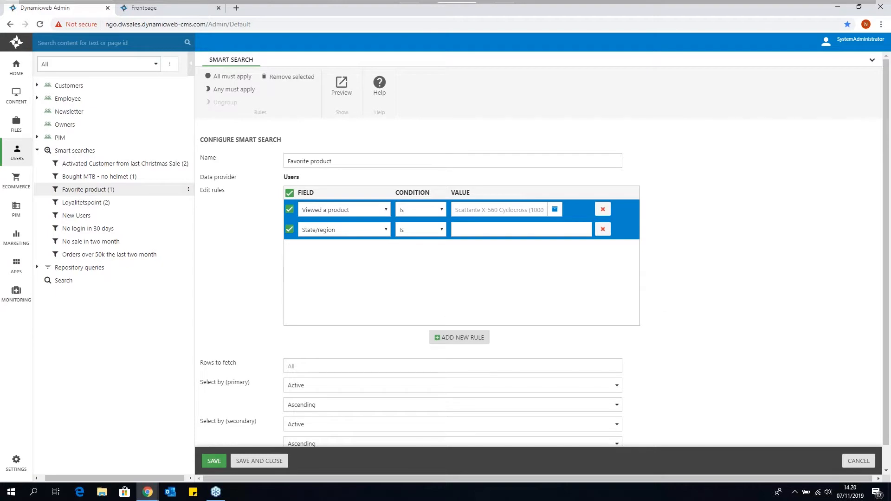
{"action": "left_click", "coordinate": [857, 460]}
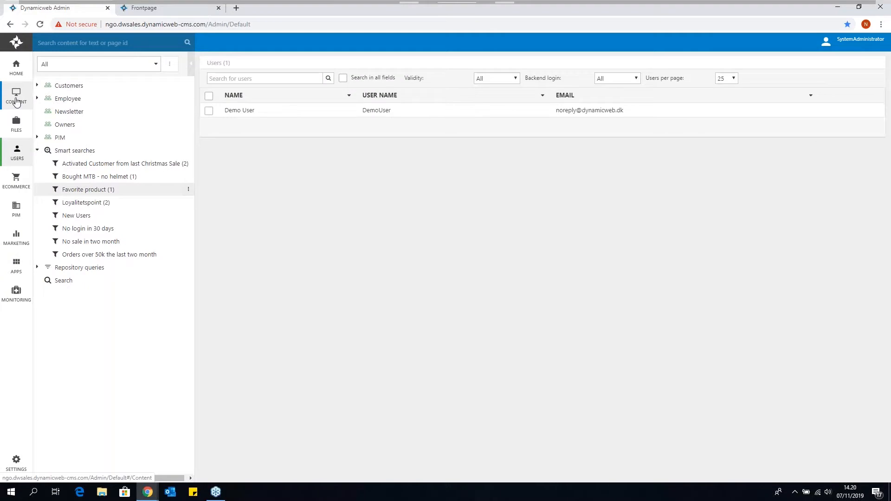
Switch to the logged-in Incognito shop window and return to the Frontpage to view the favorites sale section
{"action": "left_click", "coordinate": [179, 5]}
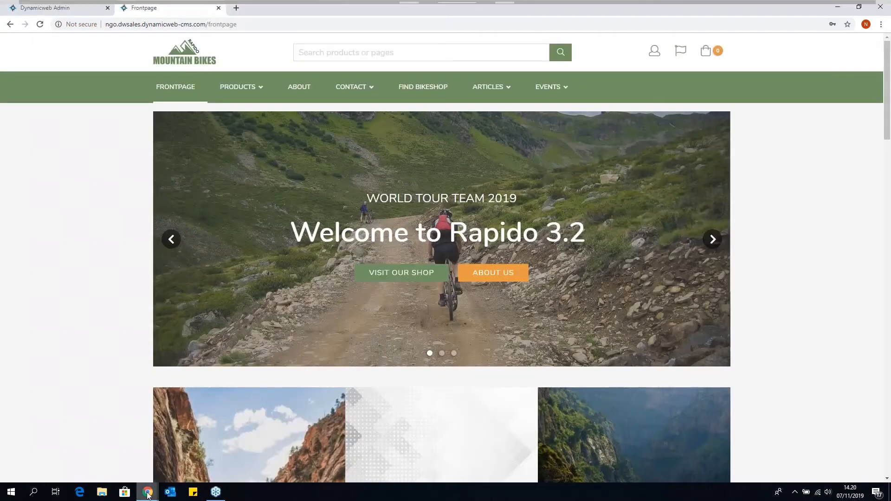
{"action": "left_click", "coordinate": [199, 446]}
{"action": "left_click", "coordinate": [185, 53]}
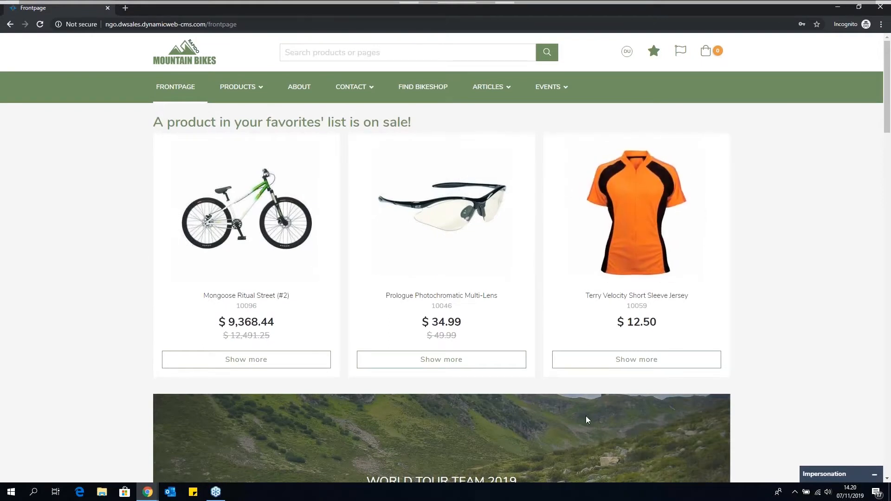
Switch back to Dynamicweb Admin and open the Frontpage paragraph "A product in your favorites' list is on sale!" in the Content area
{"action": "mouse_move", "coordinate": [147, 493]}
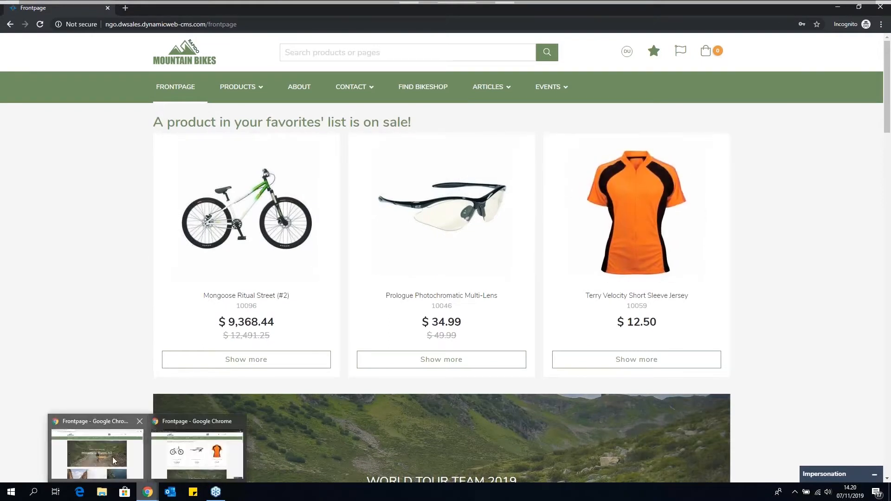
{"action": "left_click", "coordinate": [109, 452]}
{"action": "left_click", "coordinate": [63, 8]}
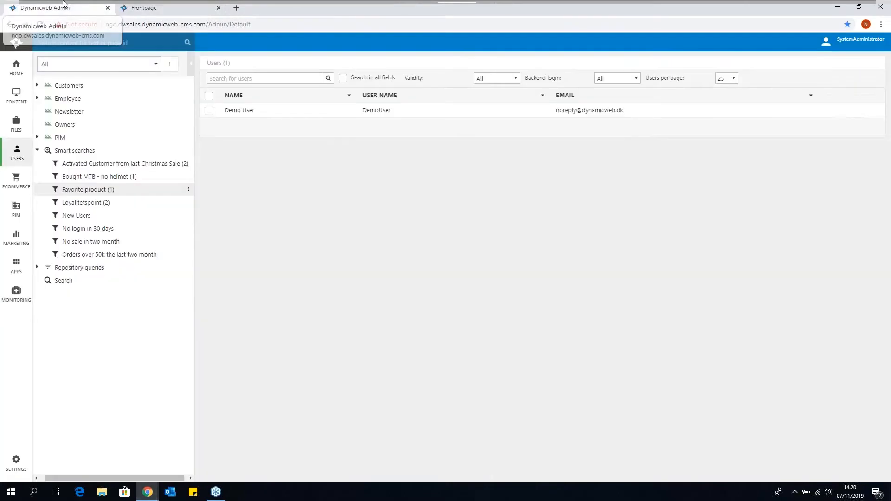
{"action": "left_click", "coordinate": [16, 95]}
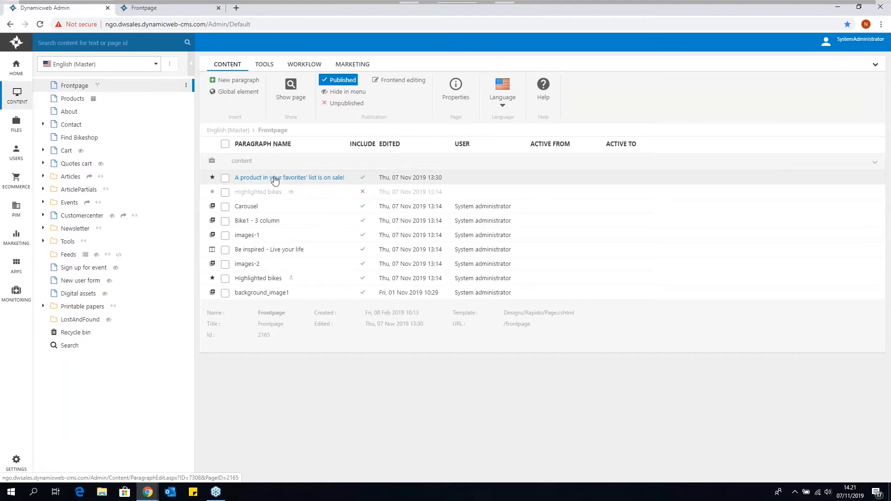
{"action": "mouse_move", "coordinate": [296, 179]}
{"action": "left_mouse_down"}
{"action": "mouse_move", "coordinate": [294, 200]}
{"action": "mouse_move", "coordinate": [299, 172]}
{"action": "mouse_move", "coordinate": [293, 183]}
{"action": "left_mouse_up"}
{"action": "left_click", "coordinate": [293, 180]}
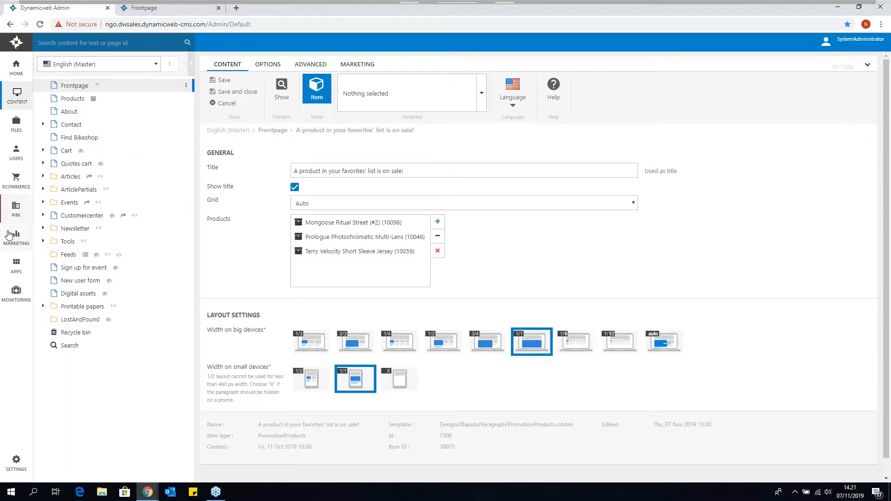
Examine the paragraph's personalization settings and profile visibility, close them without changes, and return to the Frontpage's paragraph list
{"action": "left_click", "coordinate": [364, 65]}
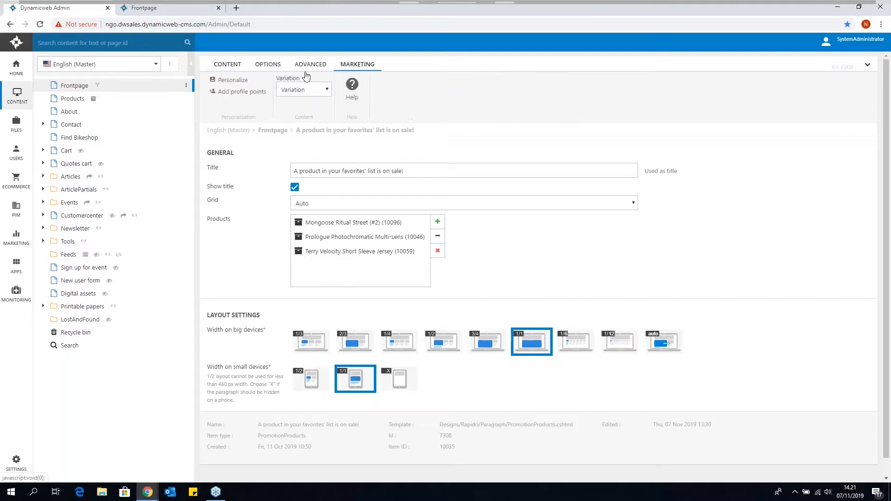
{"action": "left_click", "coordinate": [232, 81]}
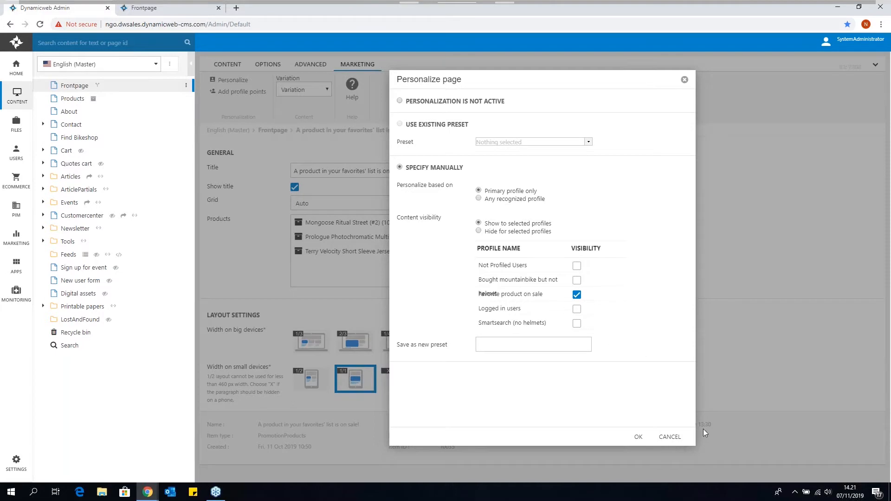
{"action": "left_click", "coordinate": [669, 438]}
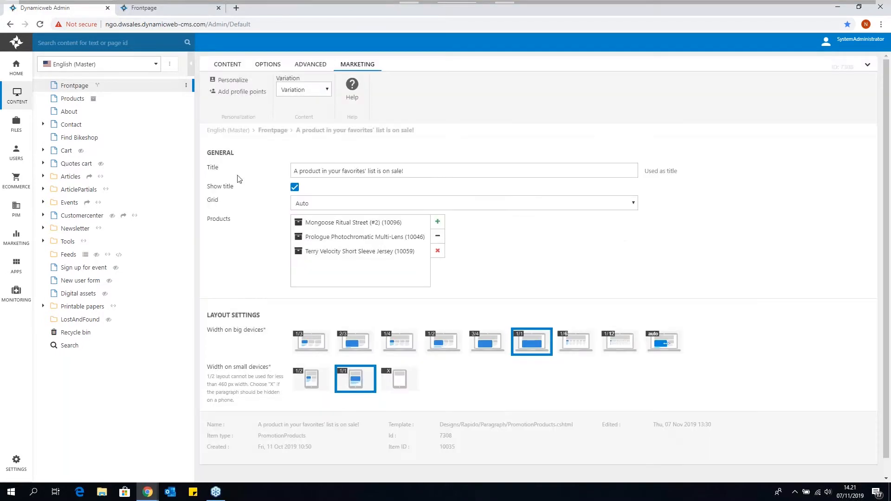
{"action": "left_click", "coordinate": [135, 92]}
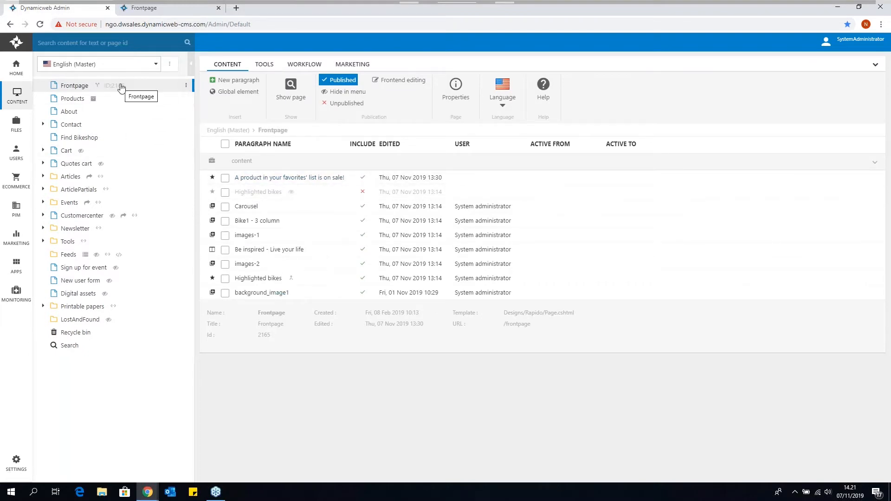
Open the Marketing area and expand Email Marketing's campaigns to view the contents of the Abandoned Cart Campaign
{"action": "left_click", "coordinate": [19, 241]}
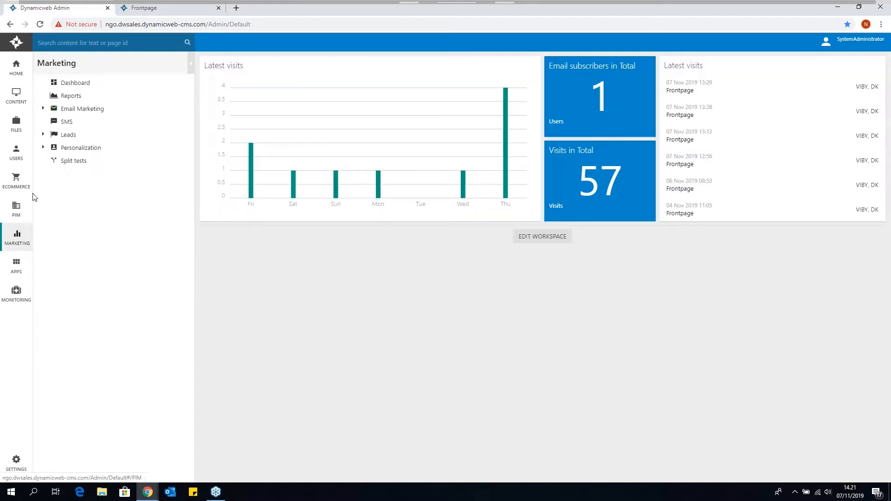
{"action": "left_click", "coordinate": [43, 109]}
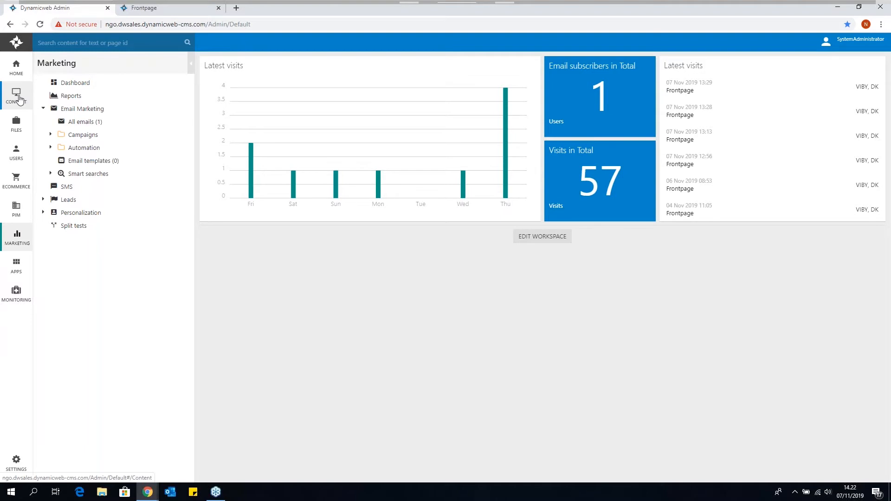
{"action": "left_click", "coordinate": [50, 135]}
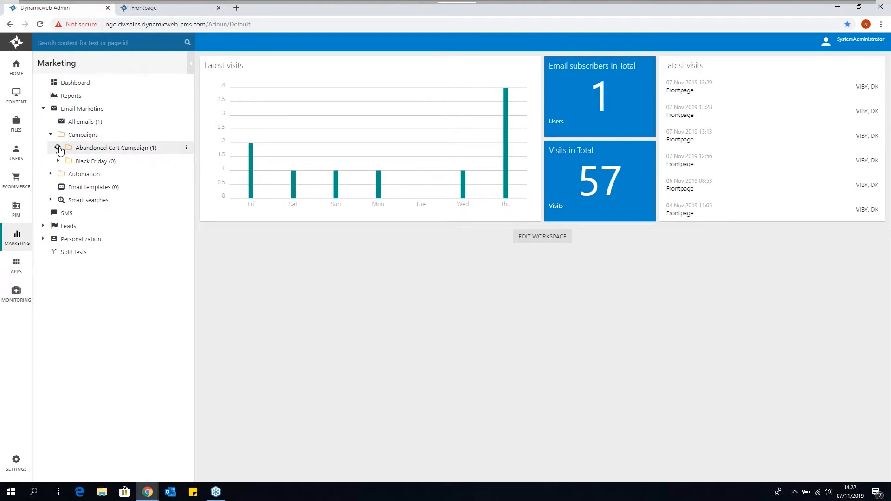
{"action": "left_click", "coordinate": [58, 147]}
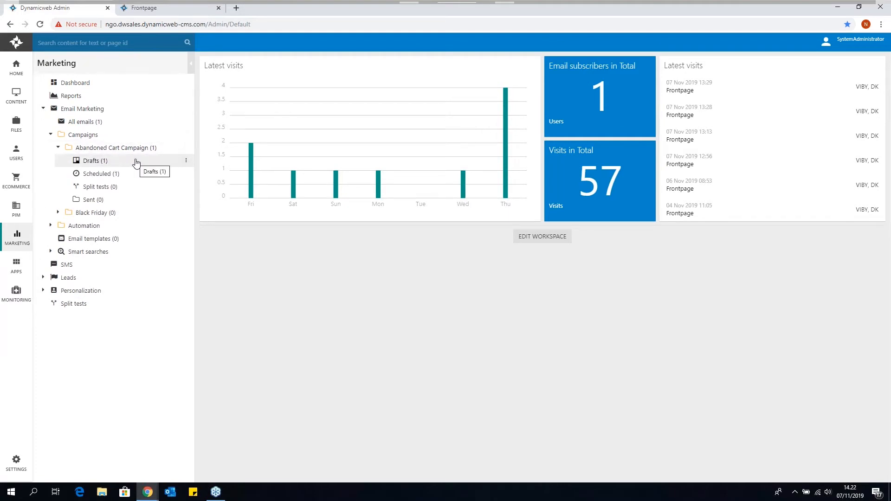
Return to the Content area and open the "Example Abandoned cart mail" page in the Newsletter folder
{"action": "left_click", "coordinate": [16, 96]}
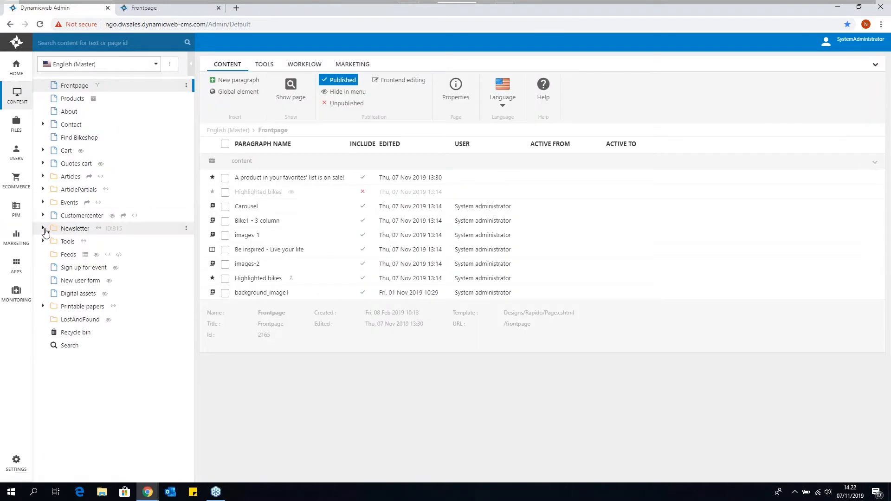
{"action": "left_click", "coordinate": [43, 228]}
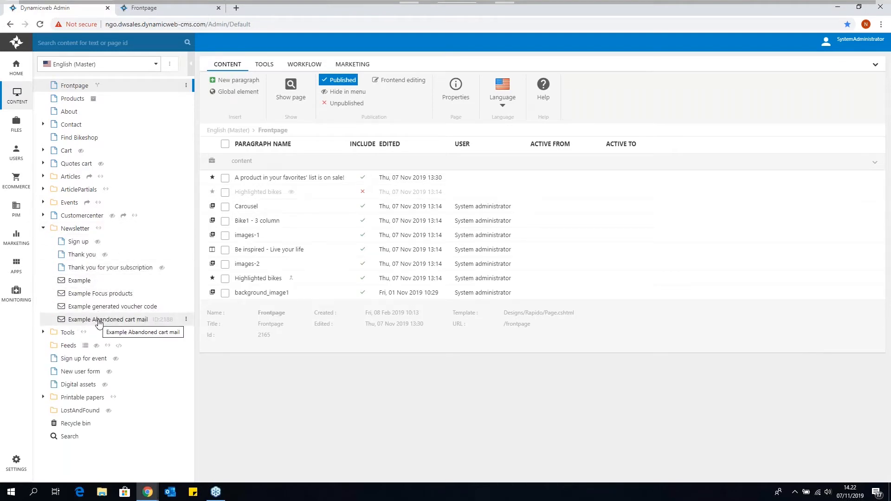
{"action": "left_click", "coordinate": [115, 322]}
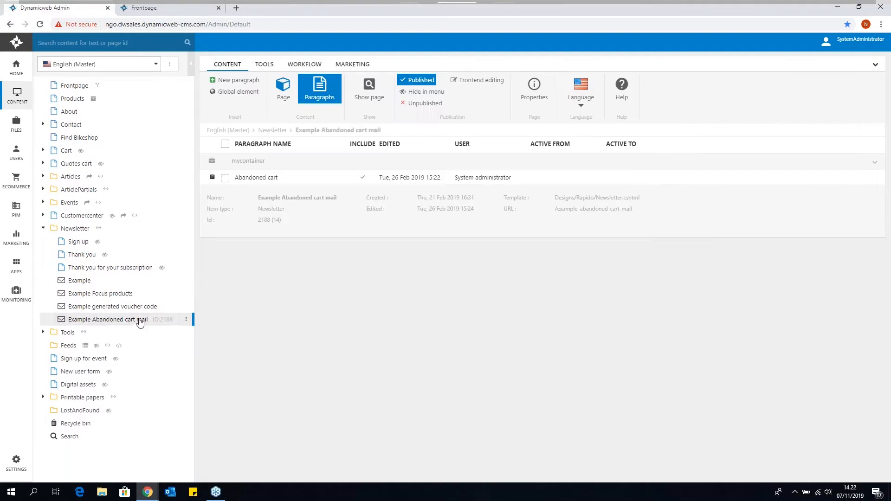
Open the "Example" mail page in the Newsletter folder and preview it as a rendered page to view its content blocks
{"action": "left_click", "coordinate": [131, 283]}
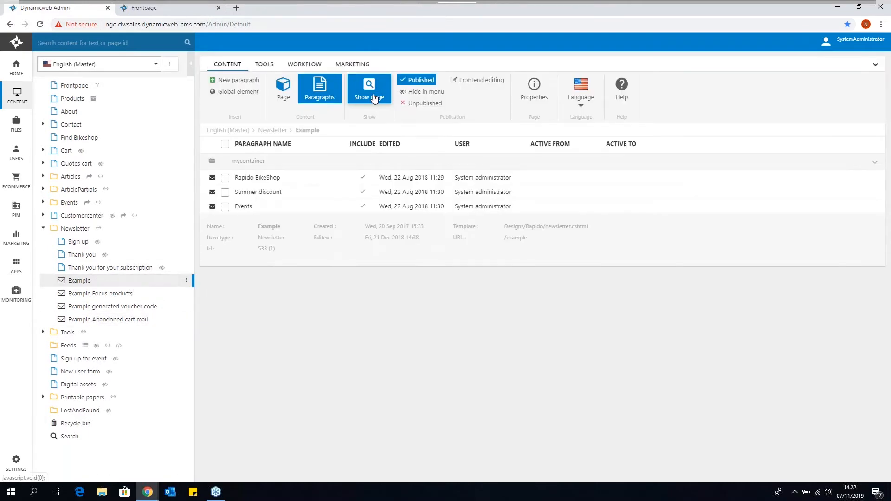
{"action": "left_click", "coordinate": [370, 93]}
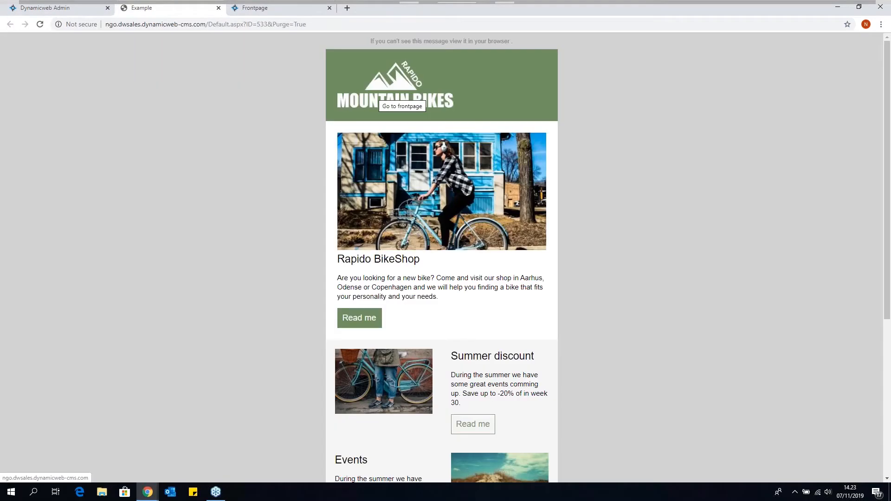
{"action": "scroll", "coordinate": [691, 161], "scroll_direction": "down", "scroll_amount": 1}
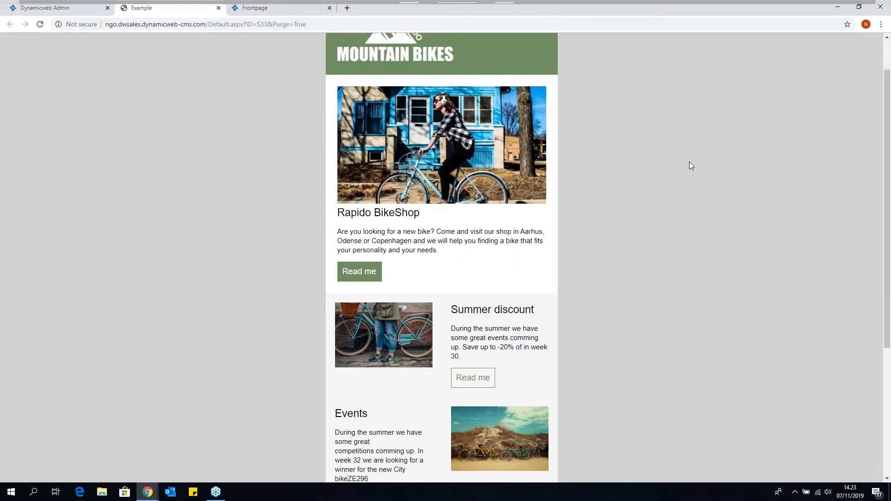
{"action": "scroll", "coordinate": [684, 191], "scroll_direction": "down", "scroll_amount": 1}
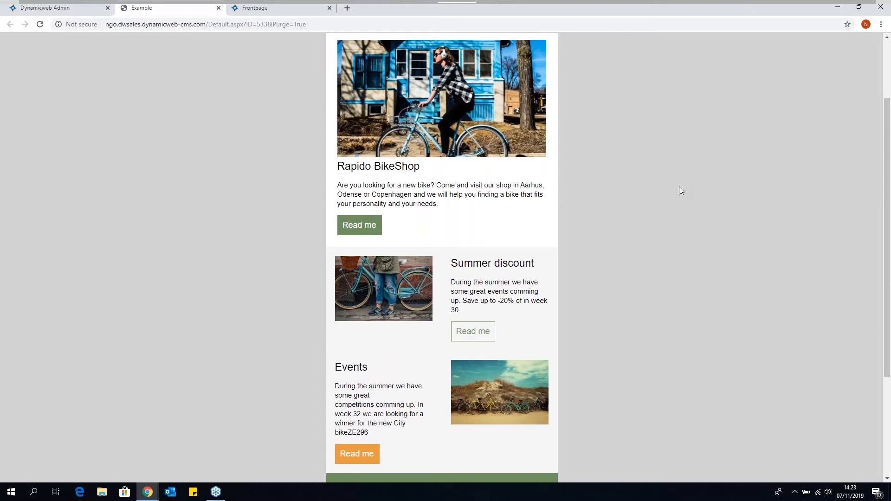
Return to Dynamicweb Admin and compare the Frontpage's paragraph list with that of the Newsletter folder's "Example" page
{"action": "left_click", "coordinate": [45, 8]}
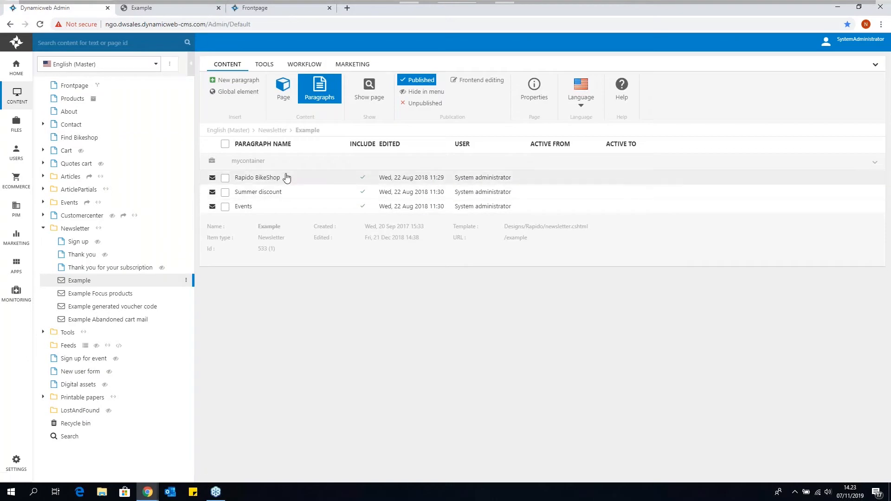
{"action": "left_click", "coordinate": [137, 86]}
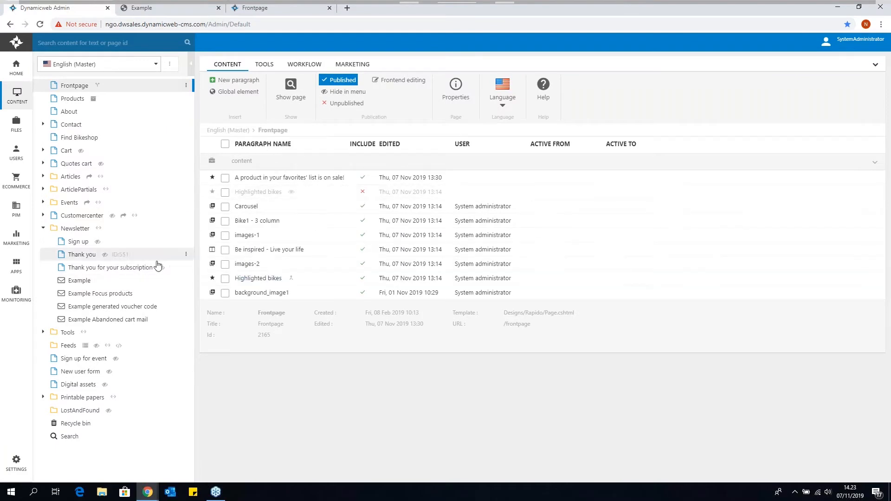
{"action": "left_click", "coordinate": [131, 283]}
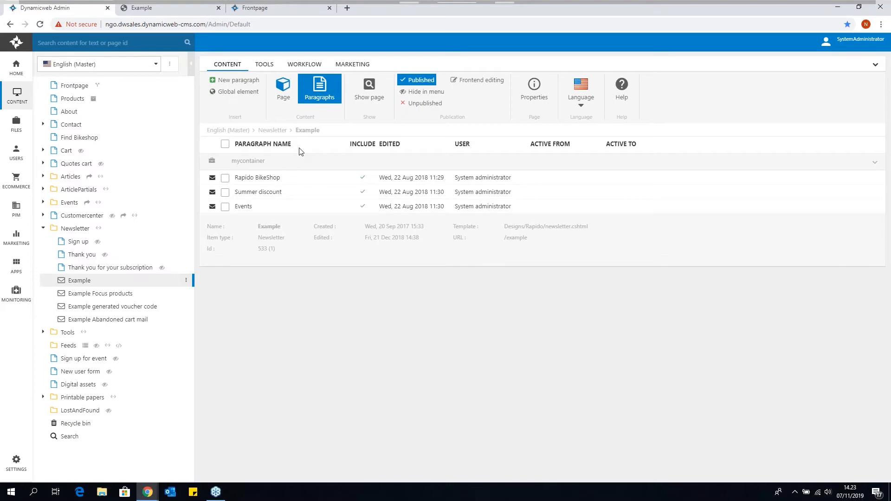
Go back to the "Example" newsletter preview and examine its header, article blocks, link buttons and footer
{"action": "left_click", "coordinate": [155, 8]}
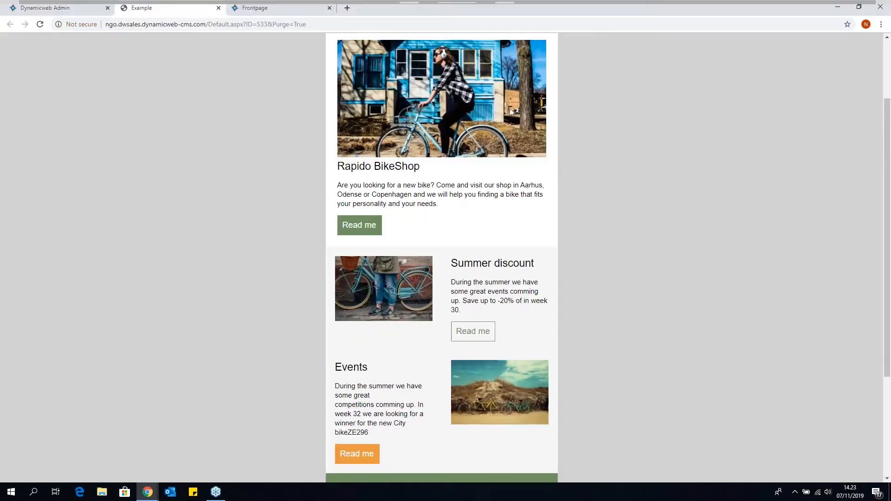
{"action": "scroll", "coordinate": [664, 167], "scroll_direction": "up", "scroll_amount": 3}
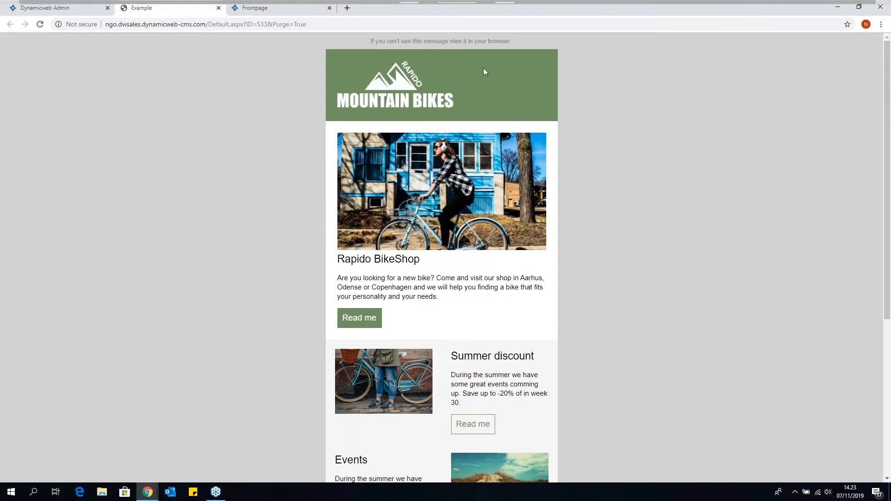
{"action": "scroll", "coordinate": [619, 107], "scroll_direction": "down", "scroll_amount": 1}
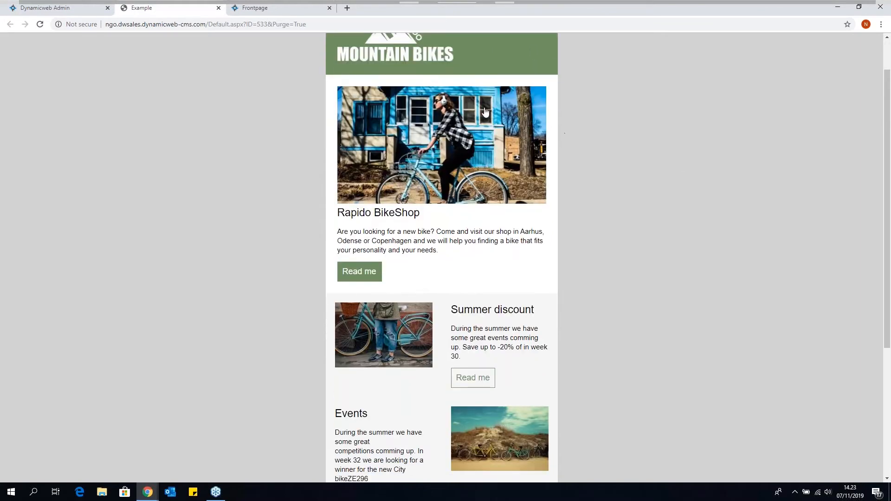
{"action": "scroll", "coordinate": [578, 170], "scroll_direction": "down", "scroll_amount": 1}
{"action": "scroll", "coordinate": [576, 166], "scroll_direction": "down", "scroll_amount": 2}
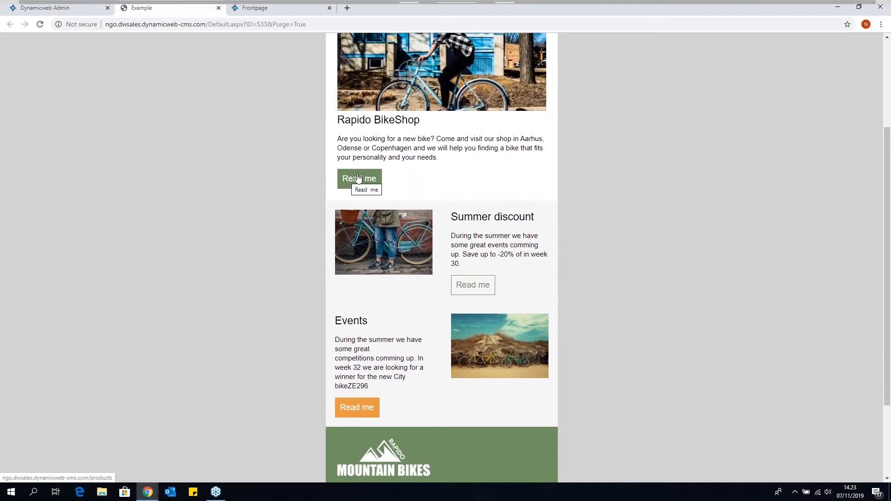
{"action": "scroll", "coordinate": [668, 238], "scroll_direction": "down", "scroll_amount": 1}
{"action": "scroll", "coordinate": [670, 239], "scroll_direction": "down", "scroll_amount": 1}
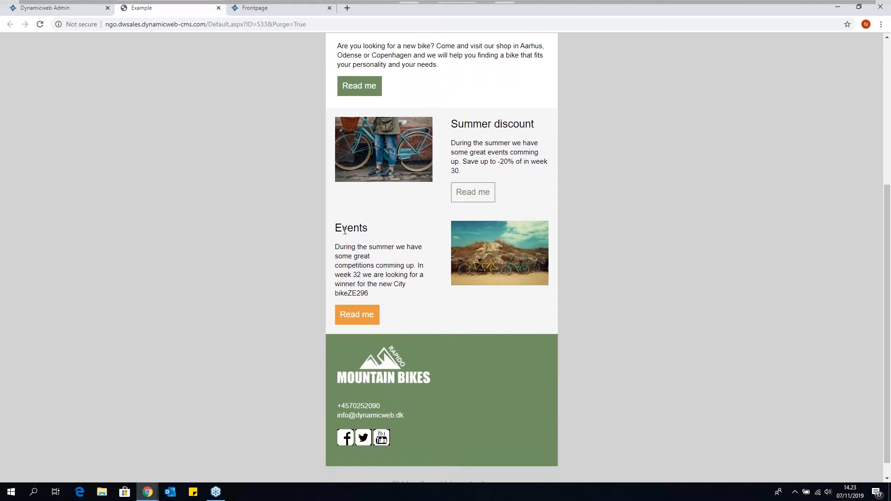
{"action": "scroll", "coordinate": [187, 221], "scroll_direction": "up", "scroll_amount": 2}
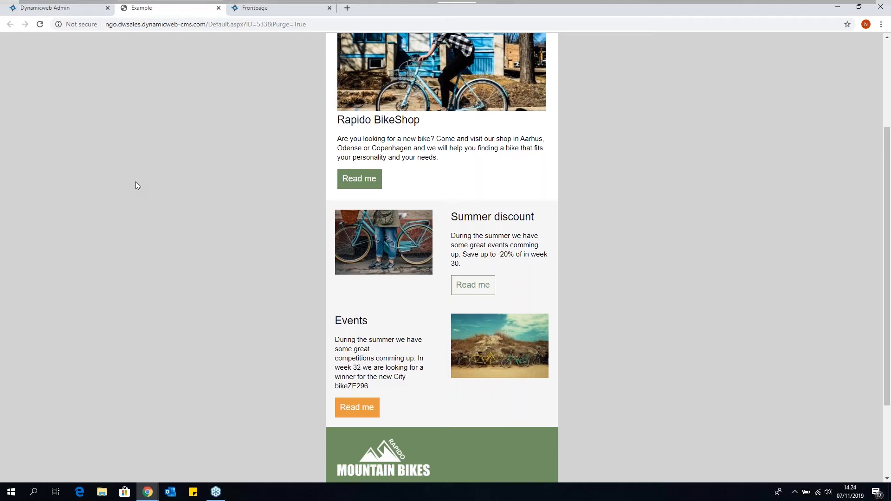
Return to the admin's Marketing area, collapse the Abandoned Cart Campaign and expand the email Automation folder
{"action": "left_click", "coordinate": [47, 6]}
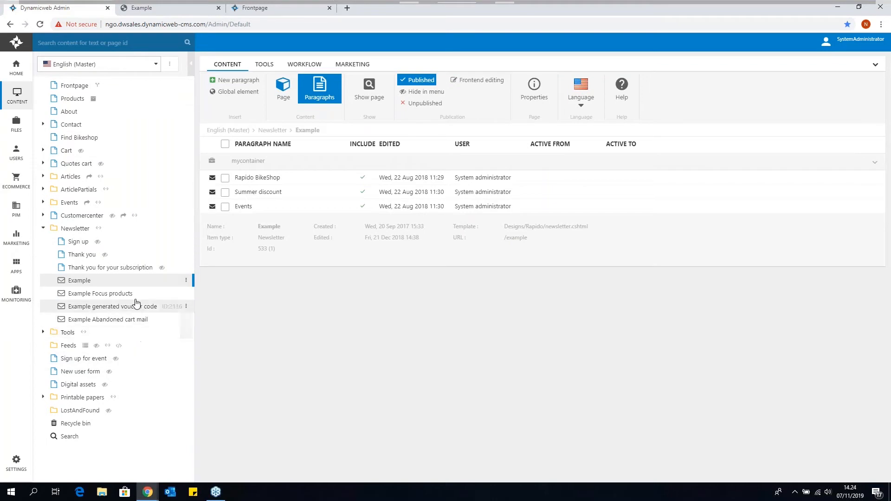
{"action": "left_click", "coordinate": [24, 236]}
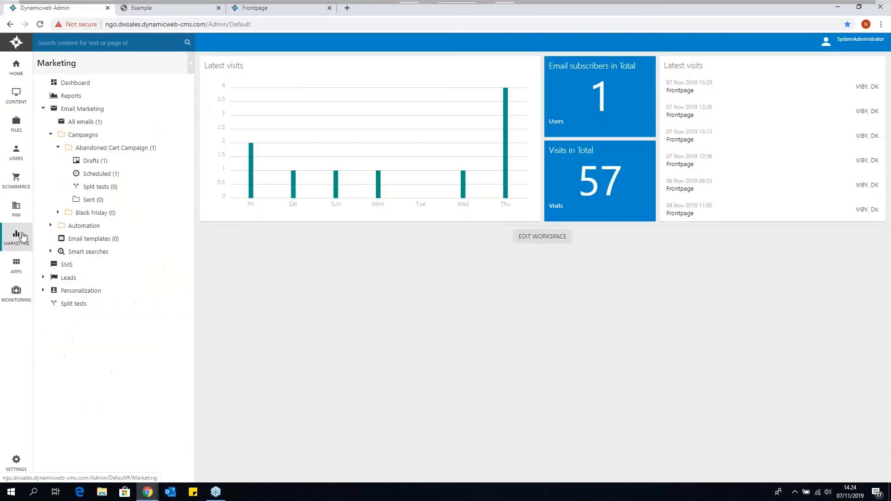
{"action": "left_click", "coordinate": [57, 148]}
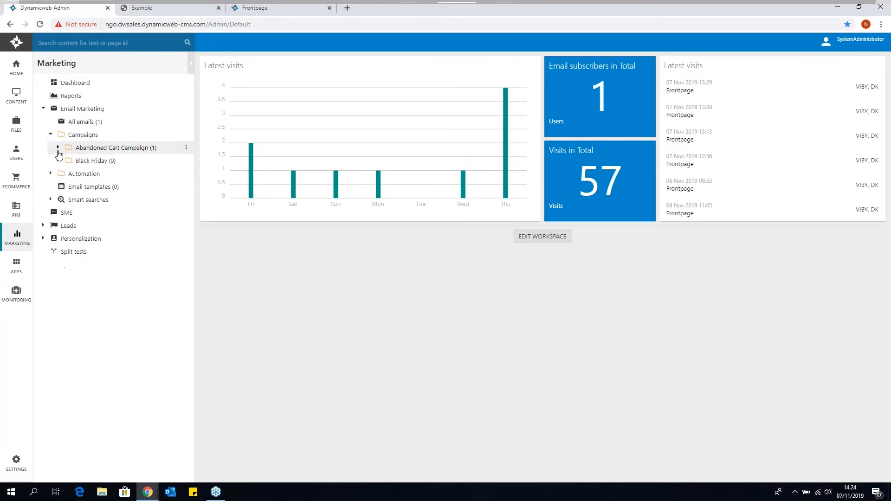
{"action": "left_click", "coordinate": [50, 174]}
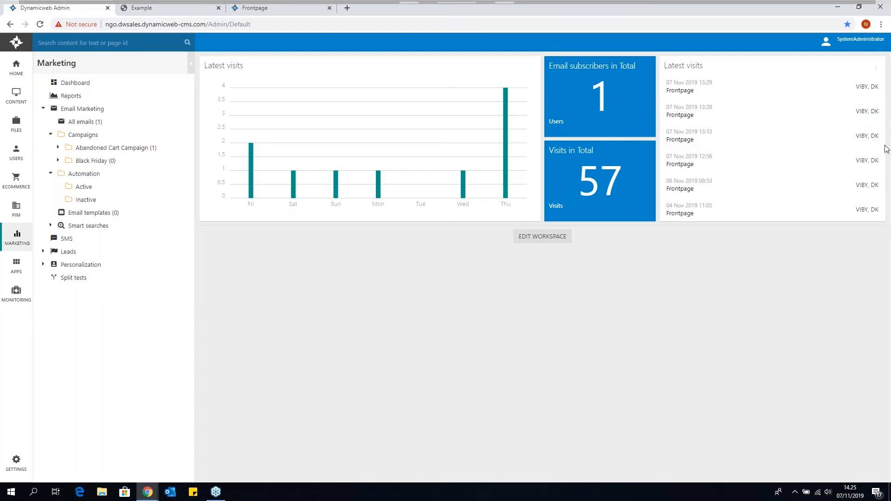
{"action": "left_click", "coordinate": [881, 43]}
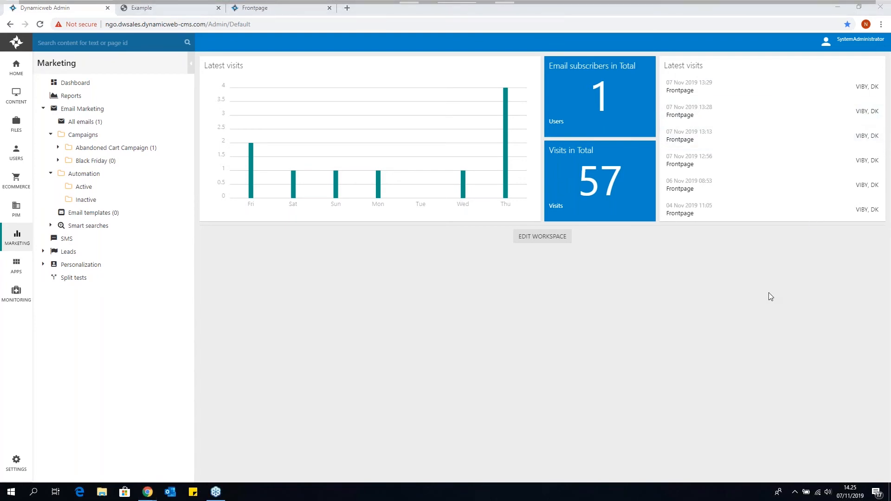